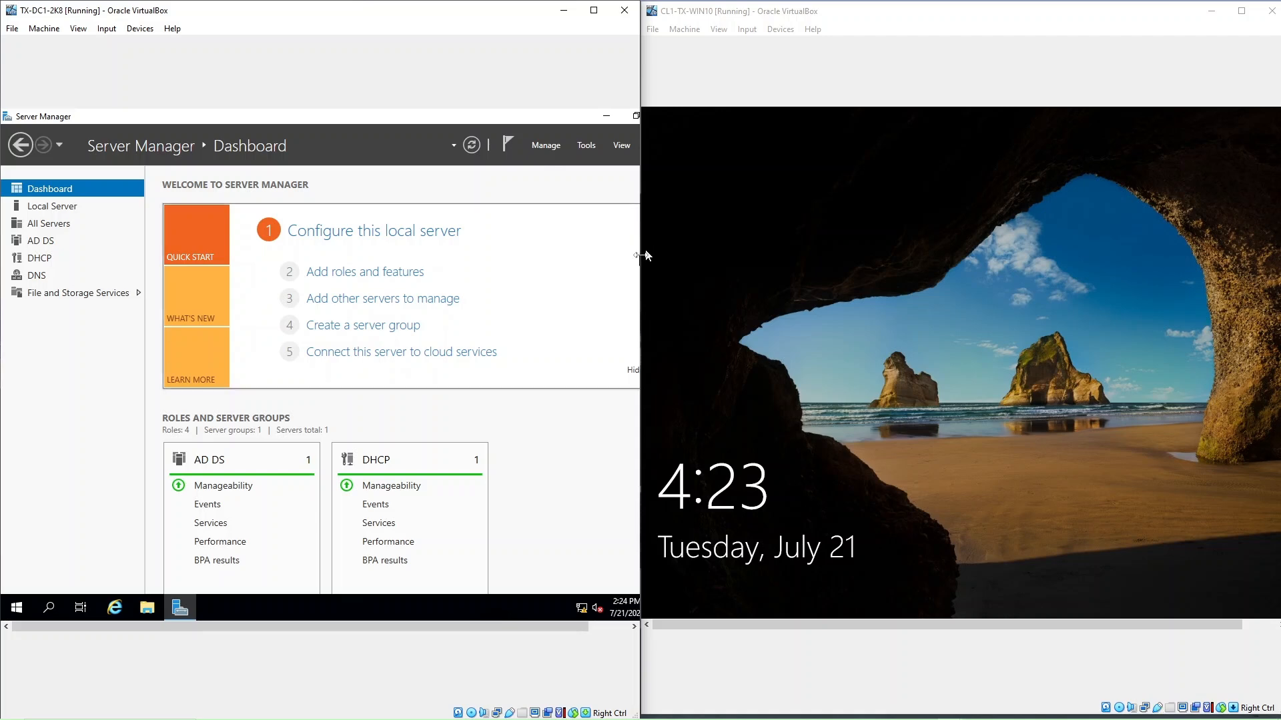
Widen the server VM window slightly and open Server Manager's Tools menu.
{"action": "left_click_drag", "start_coordinate": [641, 256], "coordinate": [643, 257]}
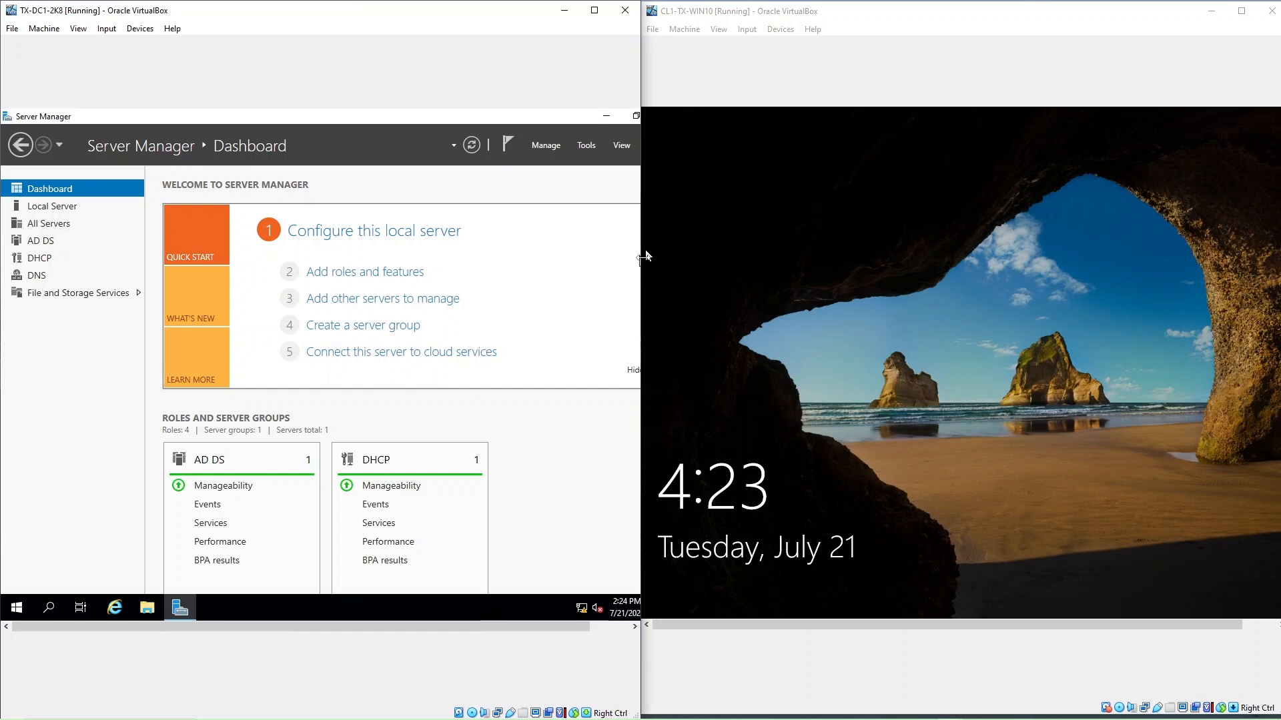
{"action": "left_click", "coordinate": [587, 145]}
Launch Active Directory Users and Computers and open the domain user's Properties from the Users container.
{"action": "left_click", "coordinate": [528, 222]}
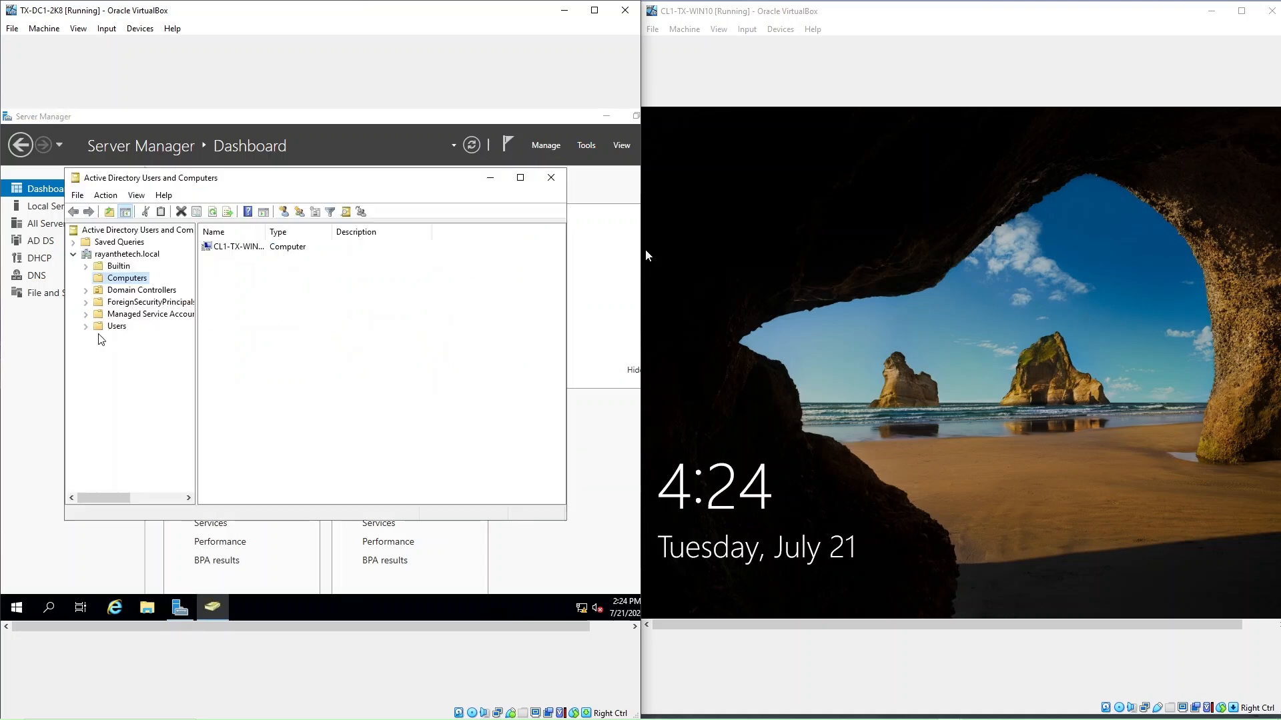
{"action": "left_click", "coordinate": [117, 326]}
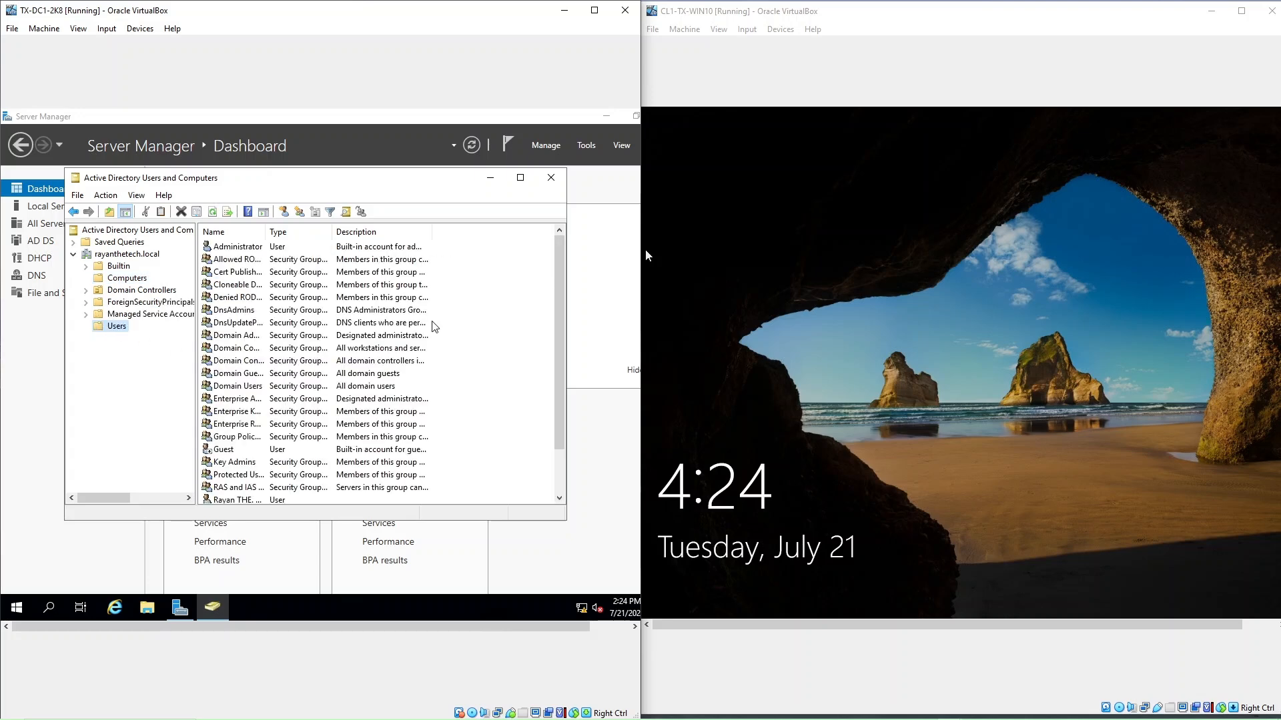
{"action": "left_click_drag", "start_coordinate": [559, 302], "coordinate": [559, 382]}
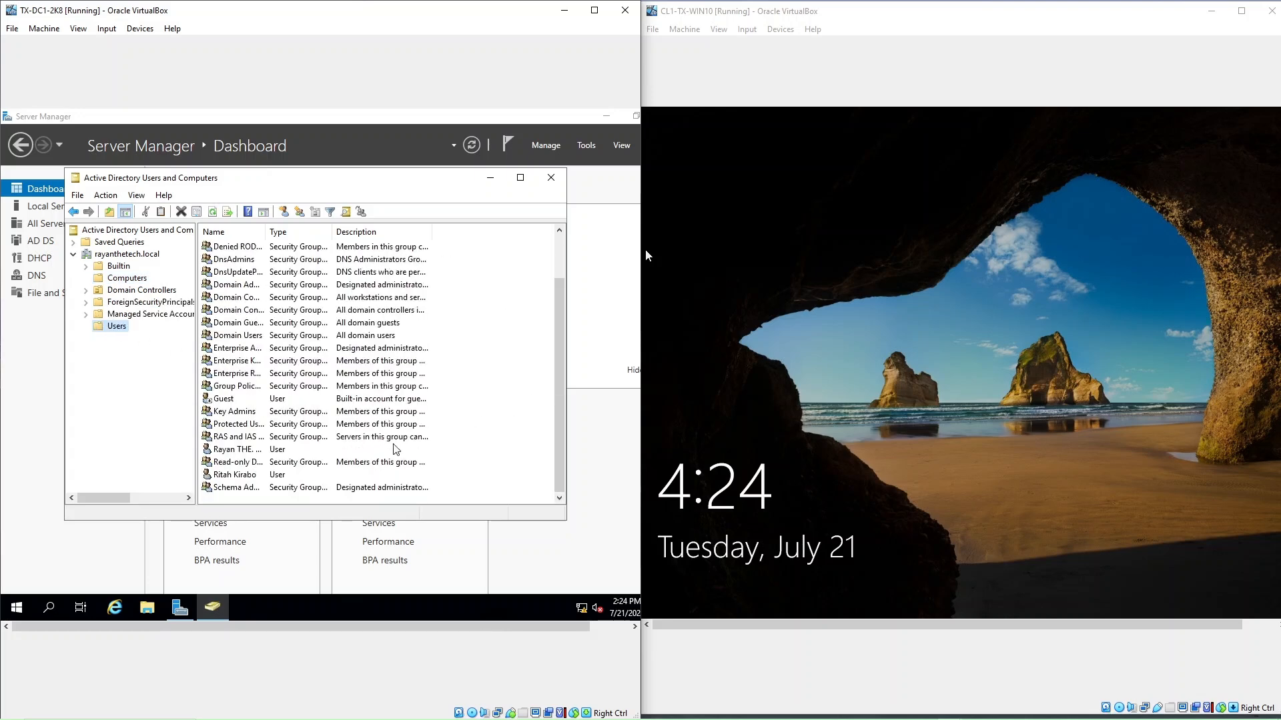
{"action": "right_click", "coordinate": [238, 479]}
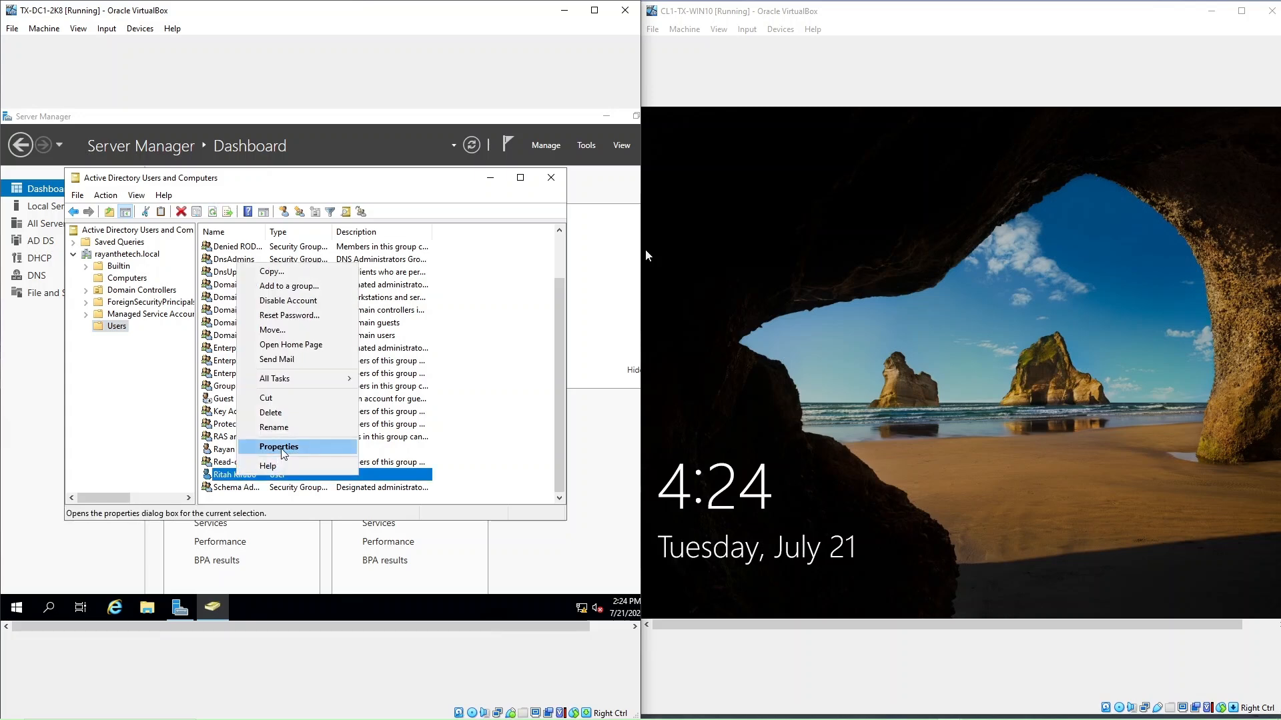
{"action": "left_click", "coordinate": [280, 447]}
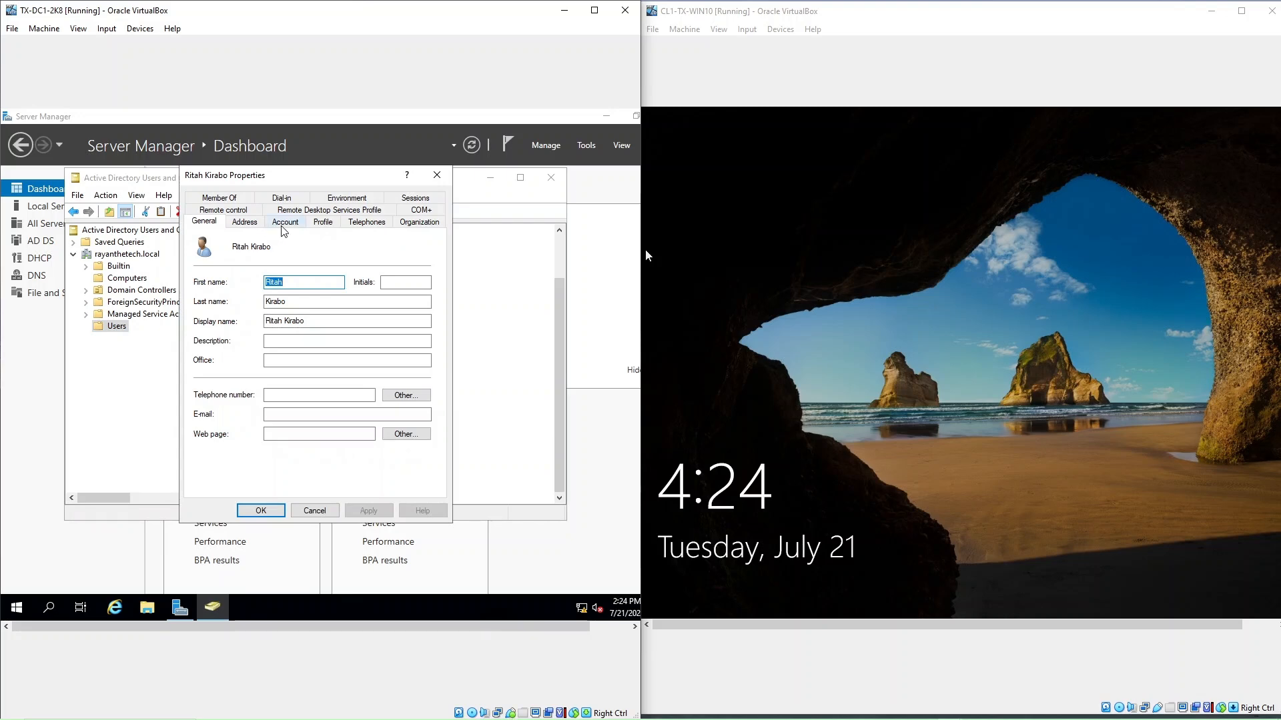
Review the user's Account and Member Of tabs, then close the Properties dialog.
{"action": "left_click", "coordinate": [284, 223]}
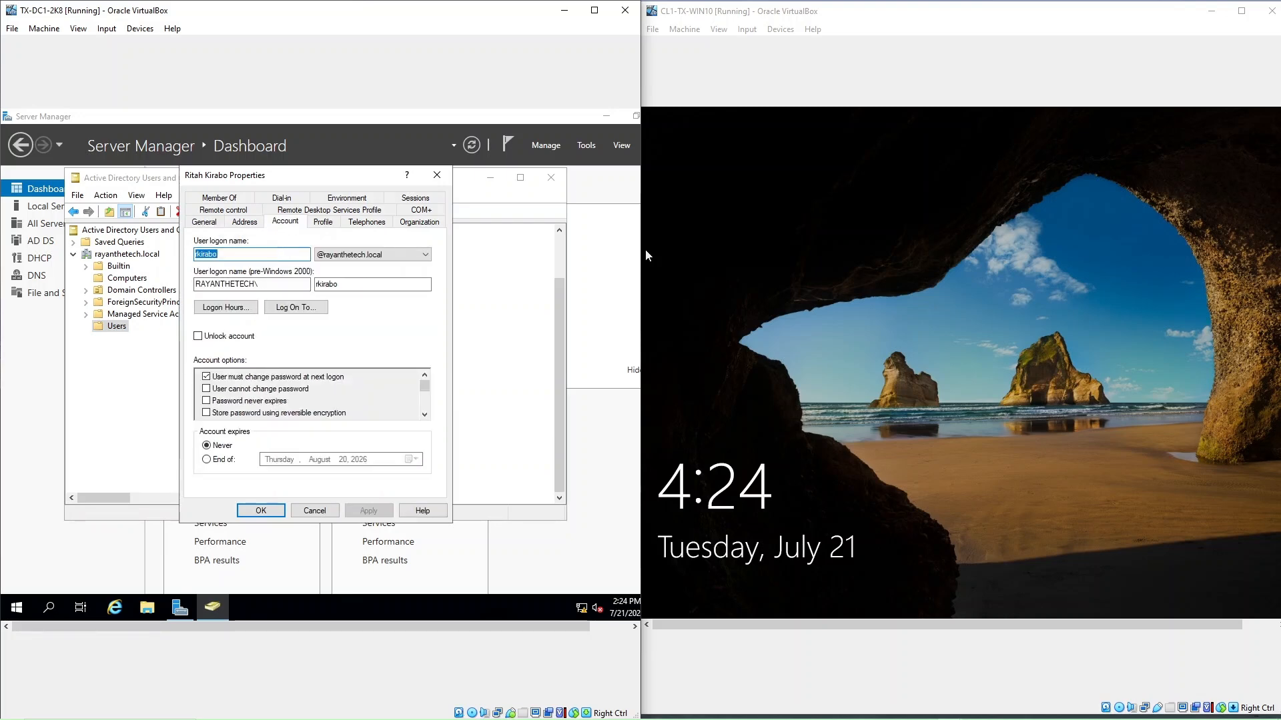
{"action": "left_click", "coordinate": [219, 198]}
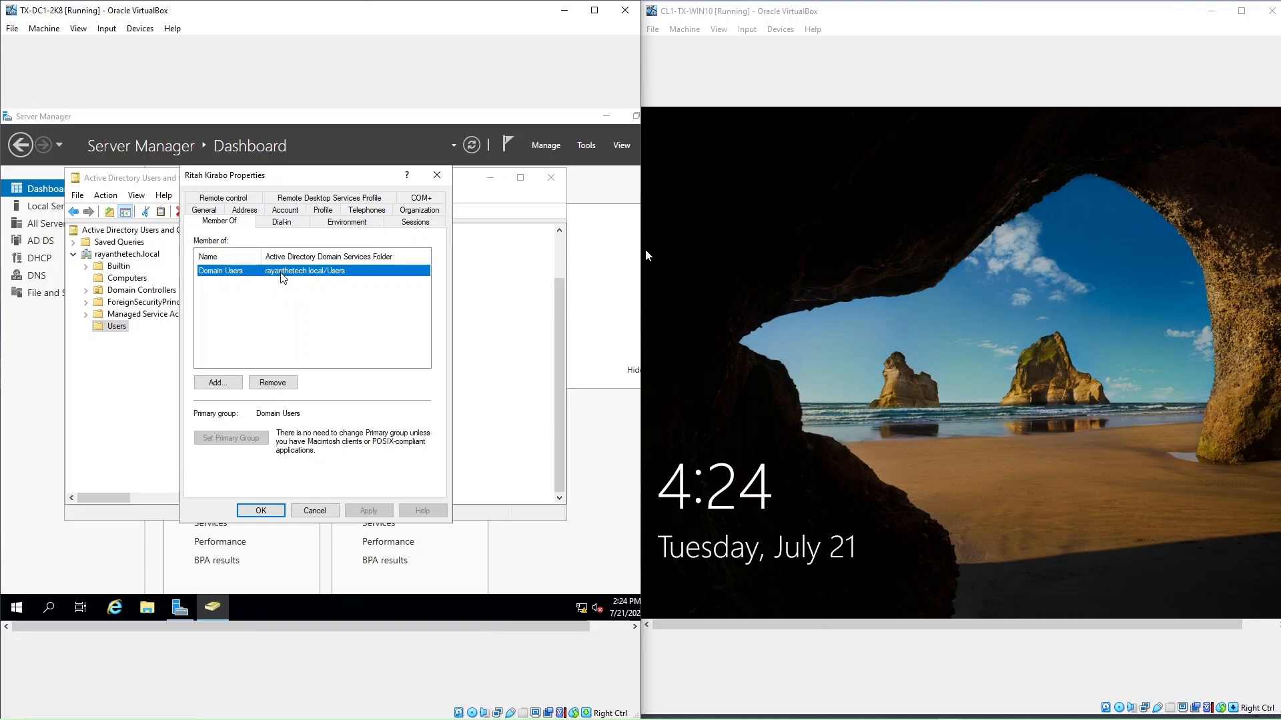
{"action": "left_click_drag", "start_coordinate": [302, 175], "coordinate": [306, 192]}
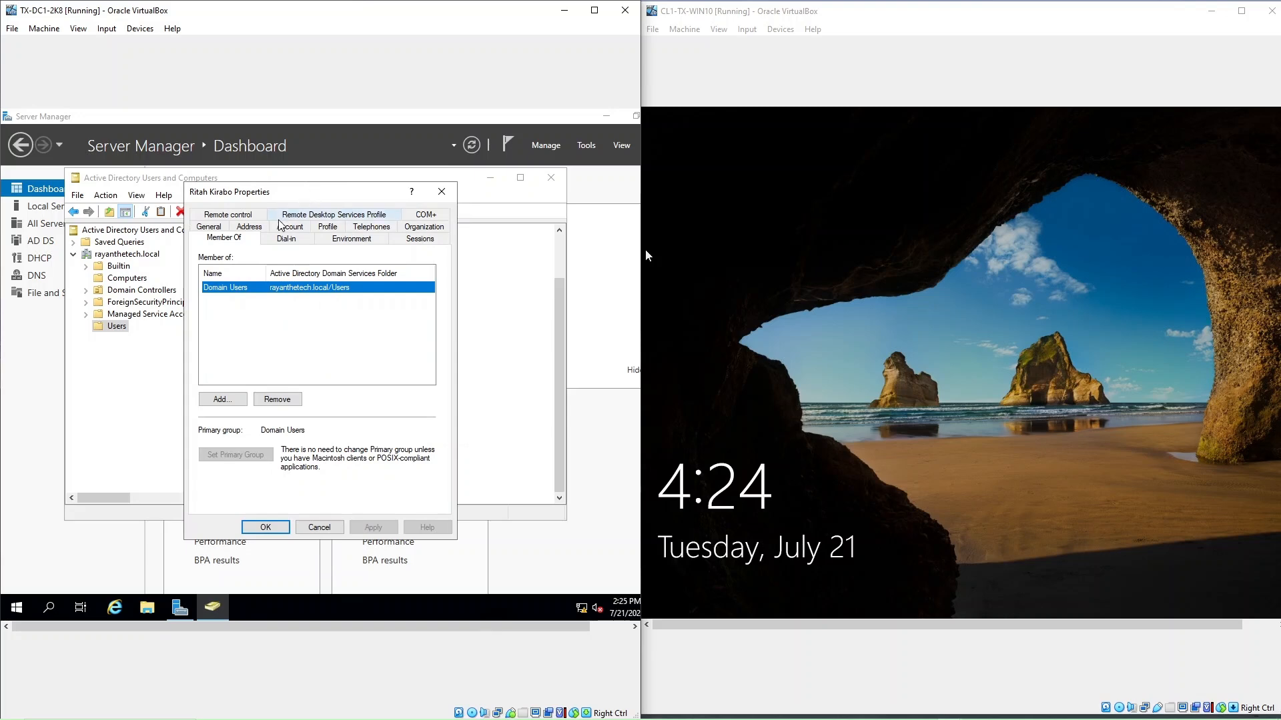
{"action": "left_click", "coordinate": [294, 230]}
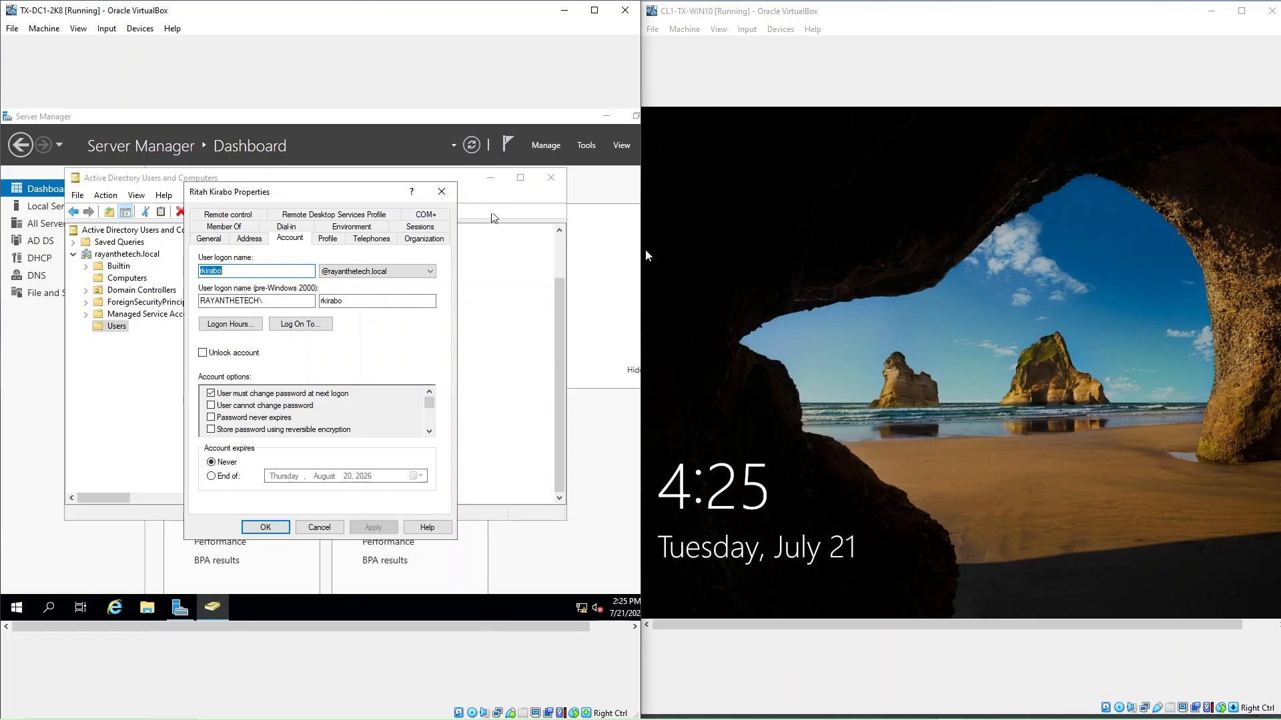
{"action": "left_click", "coordinate": [450, 194]}
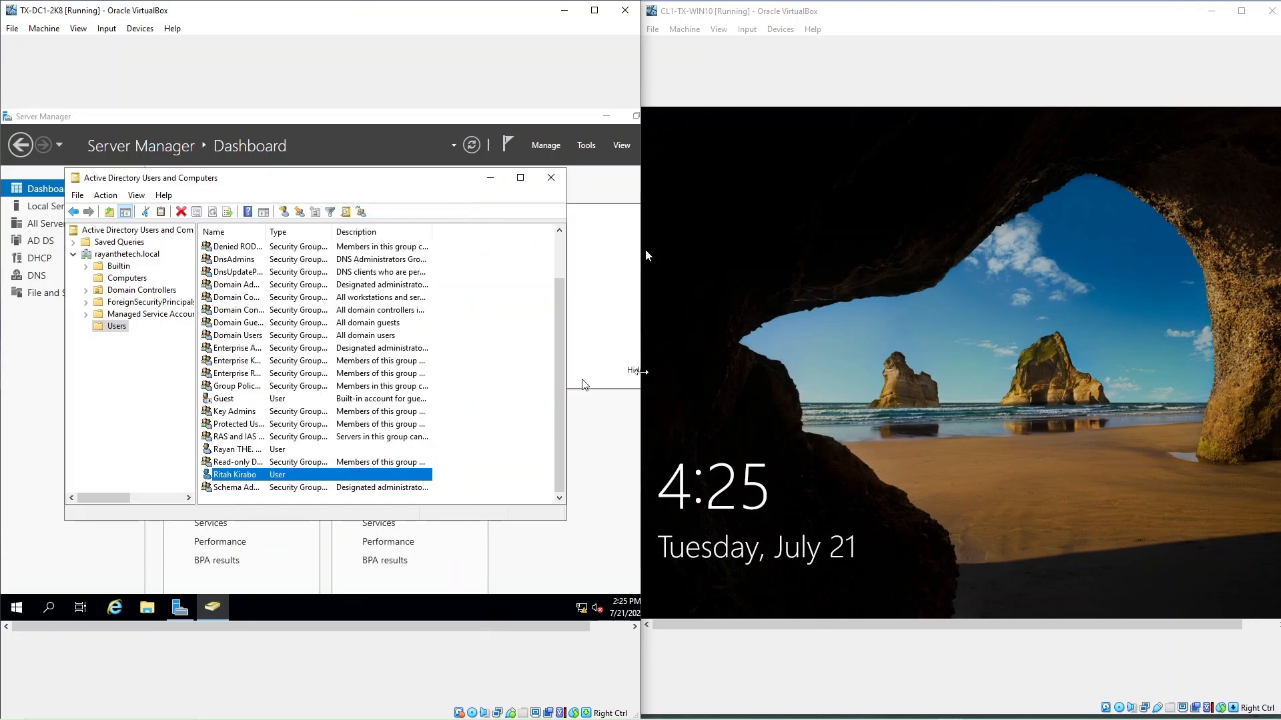
{"action": "left_click", "coordinate": [911, 33]}
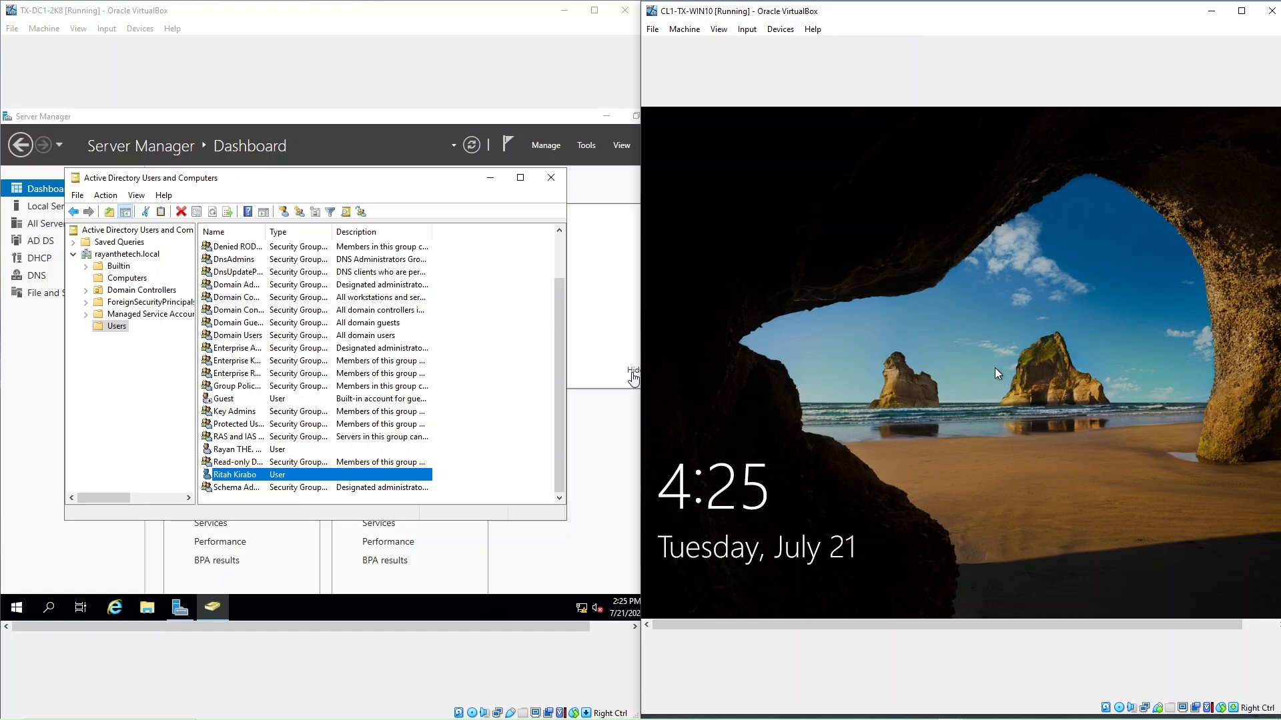
{"action": "left_click", "coordinate": [929, 254]}
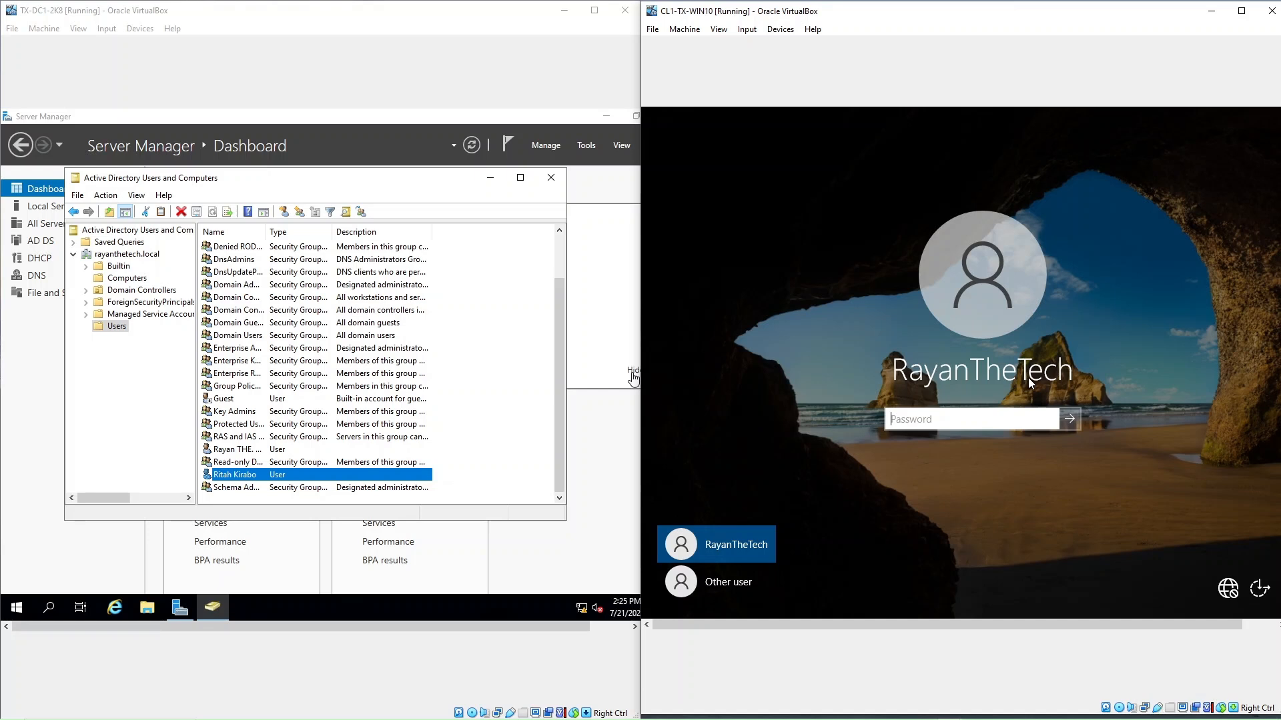
{"action": "left_click", "coordinate": [727, 586]}
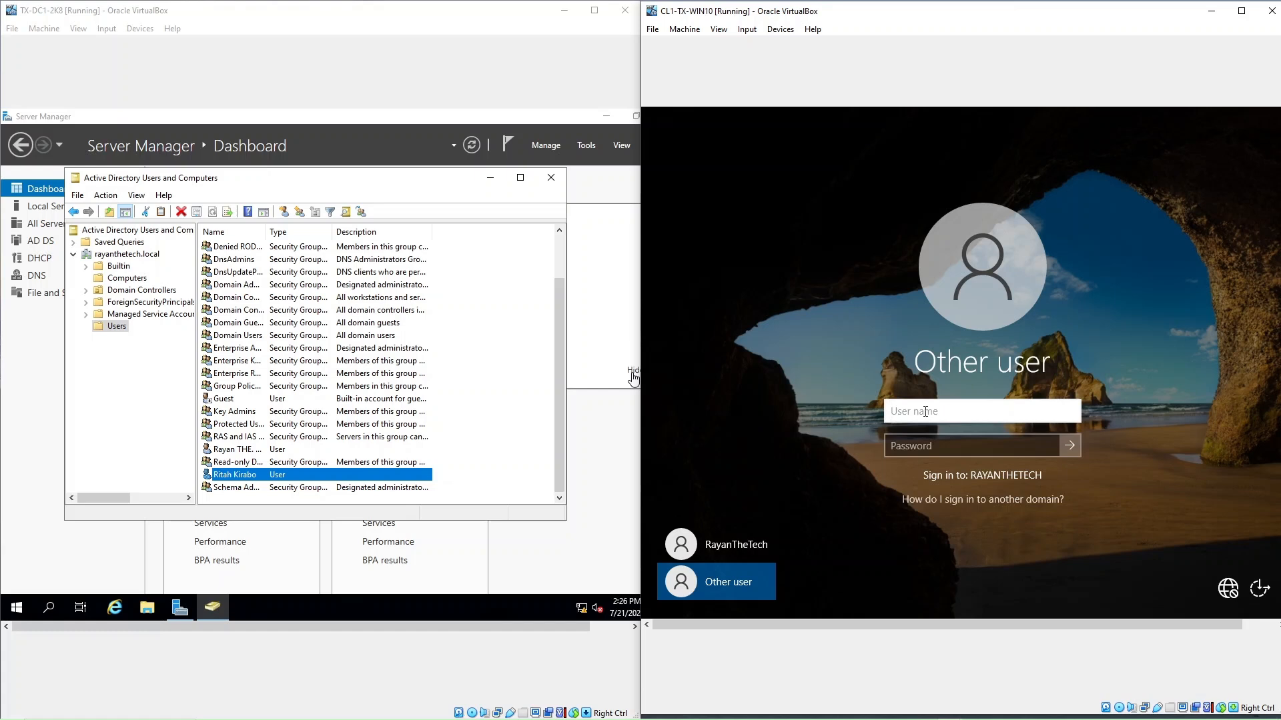
{"action": "left_click", "coordinate": [926, 411]}
{"action": "key", "text": "Tab"}
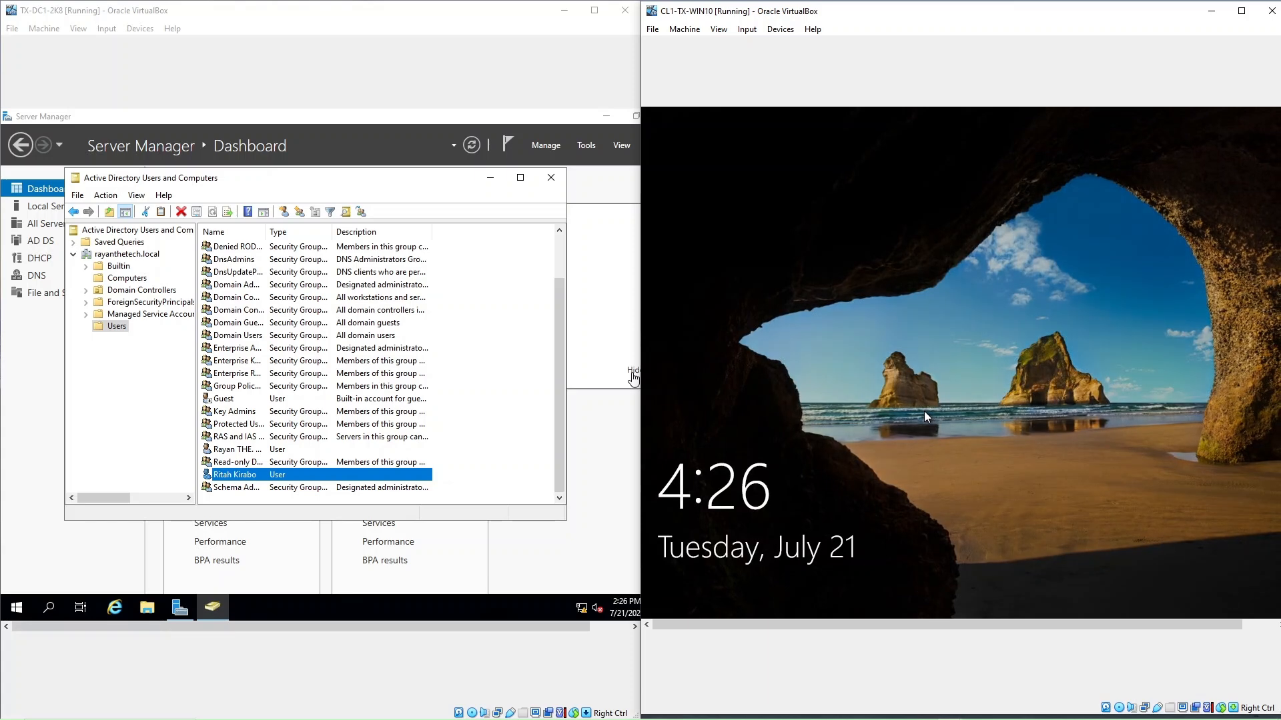
Sign in on Windows 10 as Other user with the domain user's logon name and current password.
{"action": "left_click", "coordinate": [942, 425]}
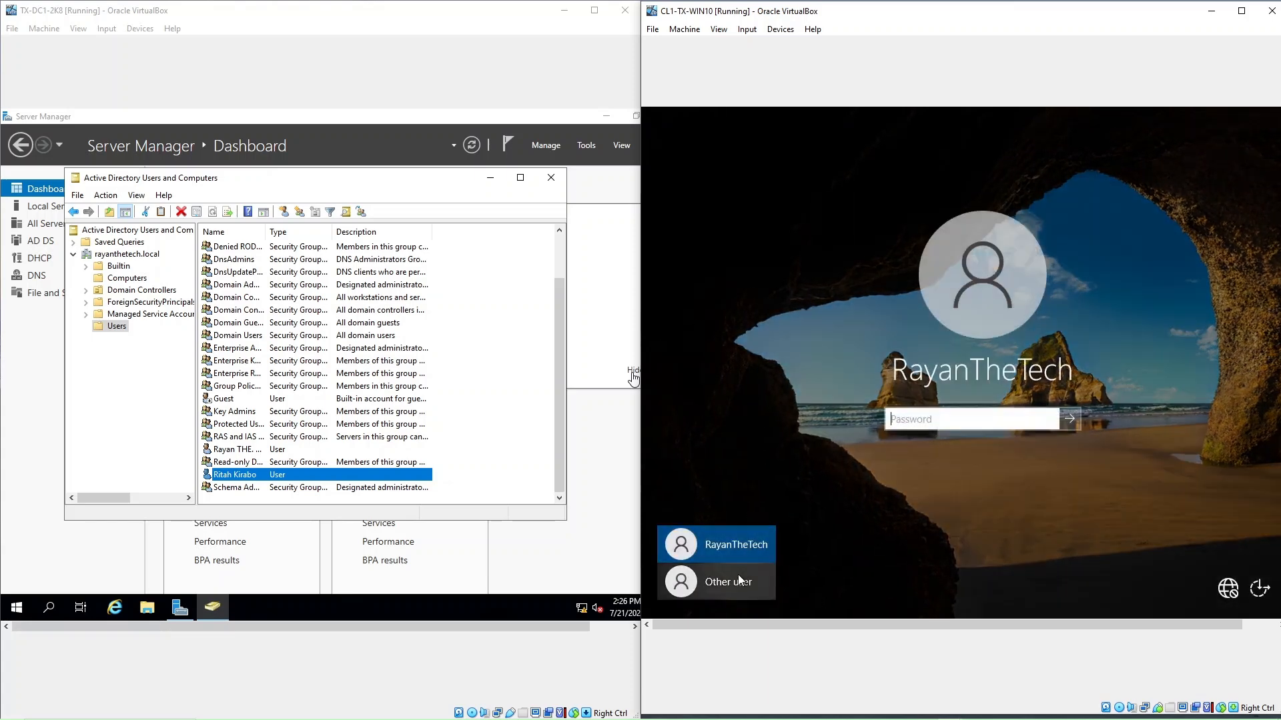
{"action": "left_click", "coordinate": [730, 583]}
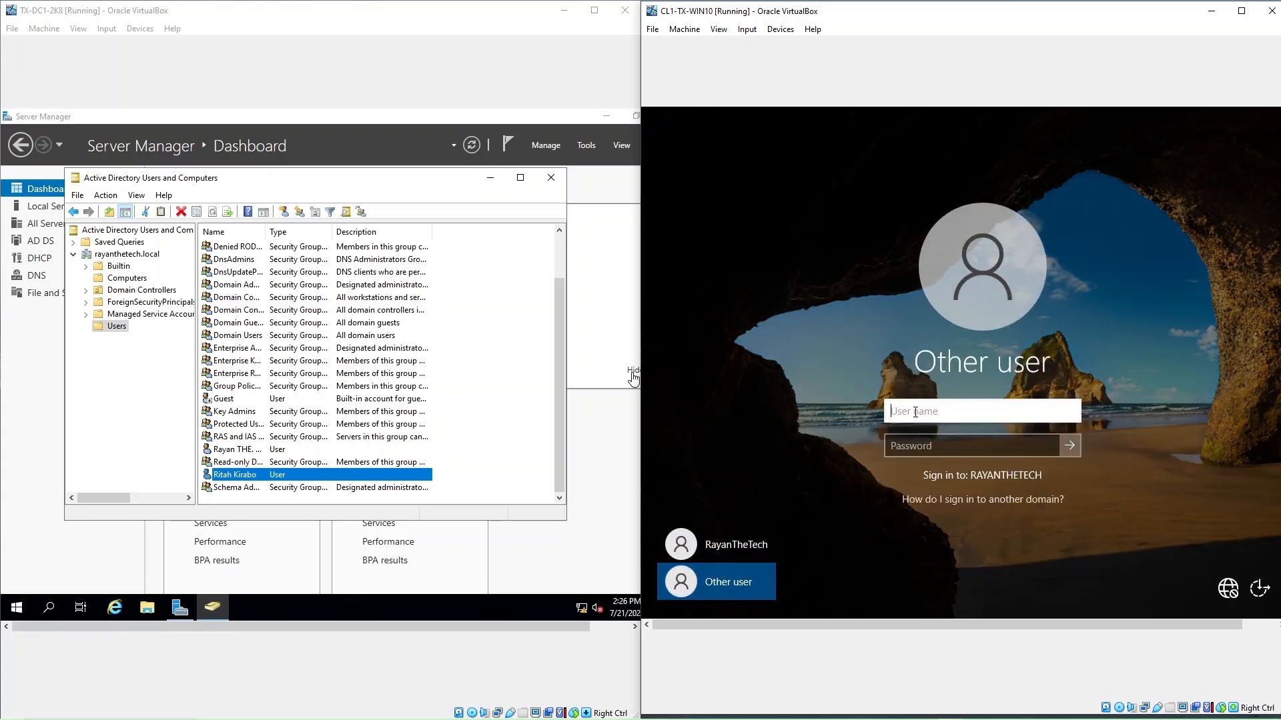
{"action": "key", "text": "Tab"}
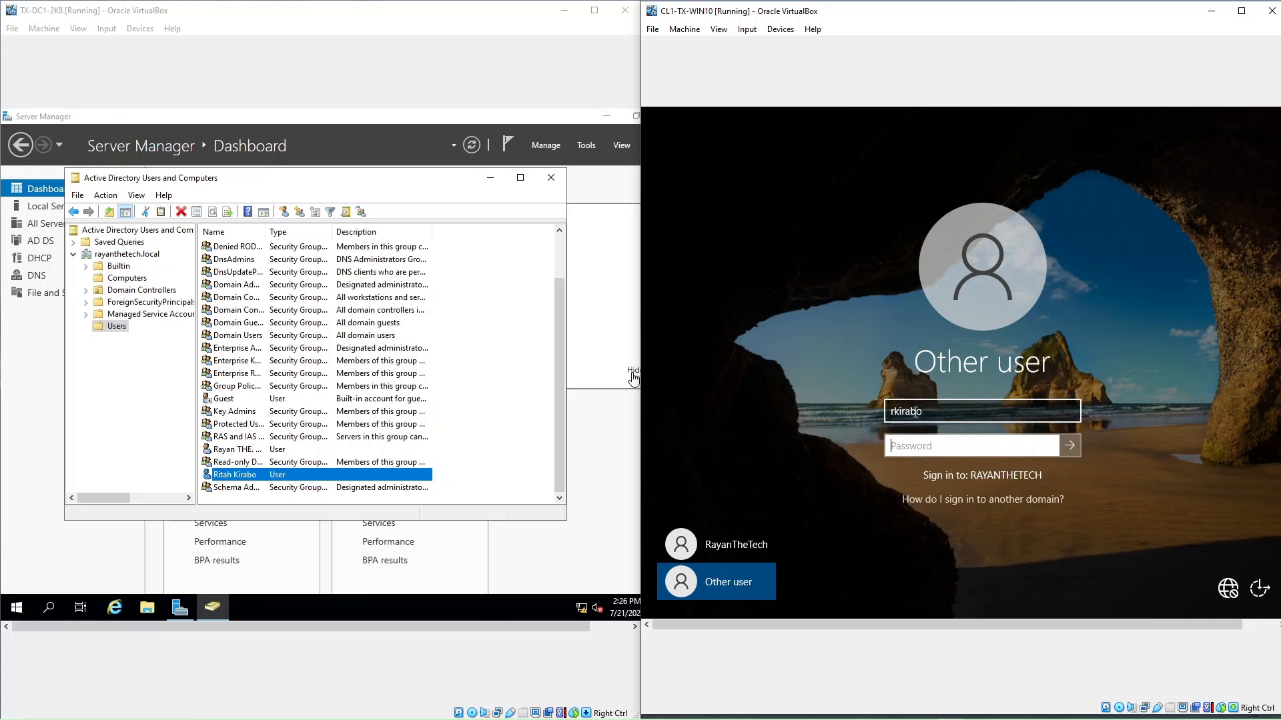
{"action": "type", "text": "Pa$$"}
{"action": "type", "text": "wrdd1"}
{"action": "key", "text": "Return"}
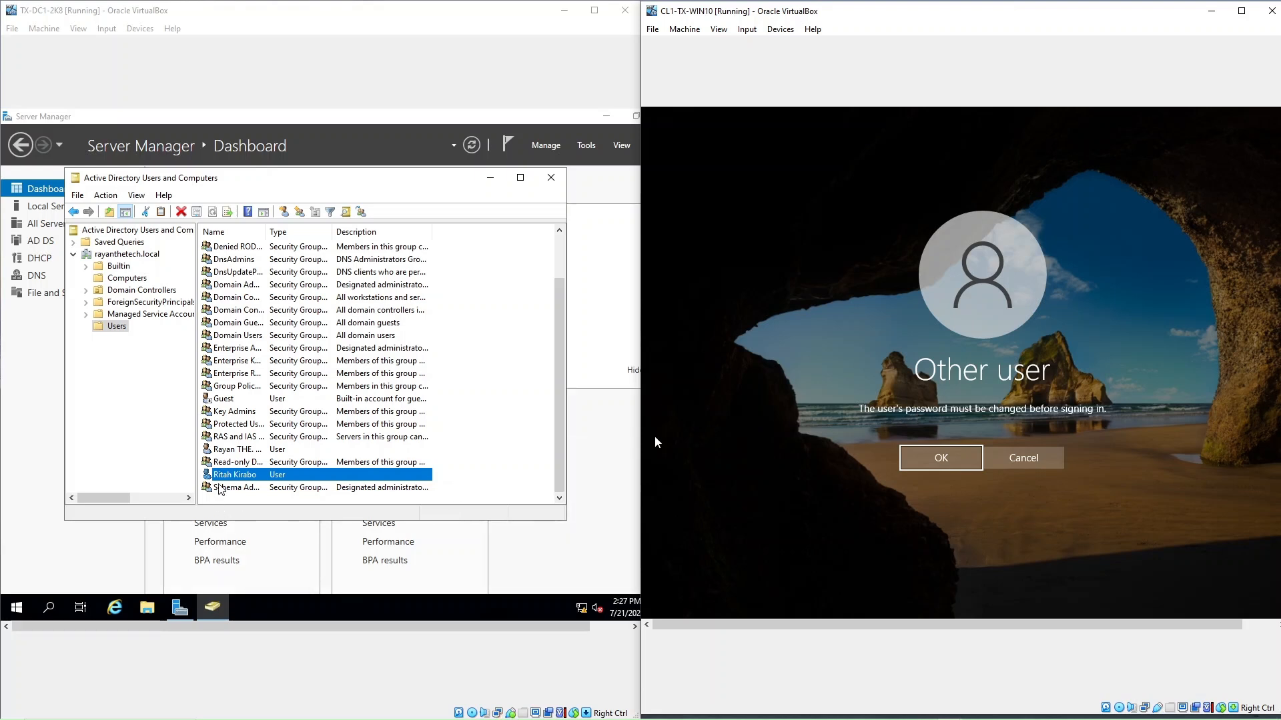
{"action": "right_click", "coordinate": [260, 475]}
Check the user's Account tab in ADUC, then accept the Windows 10 password-change prompt.
{"action": "left_click", "coordinate": [300, 444]}
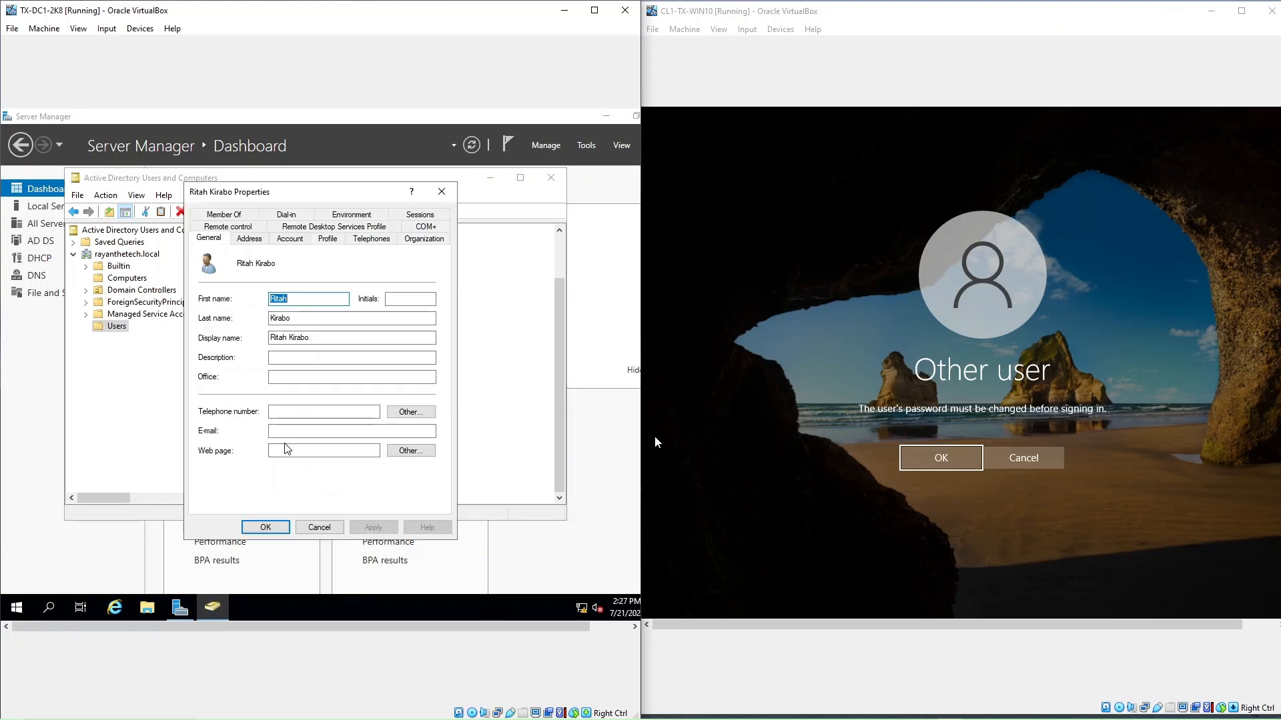
{"action": "left_click", "coordinate": [290, 239]}
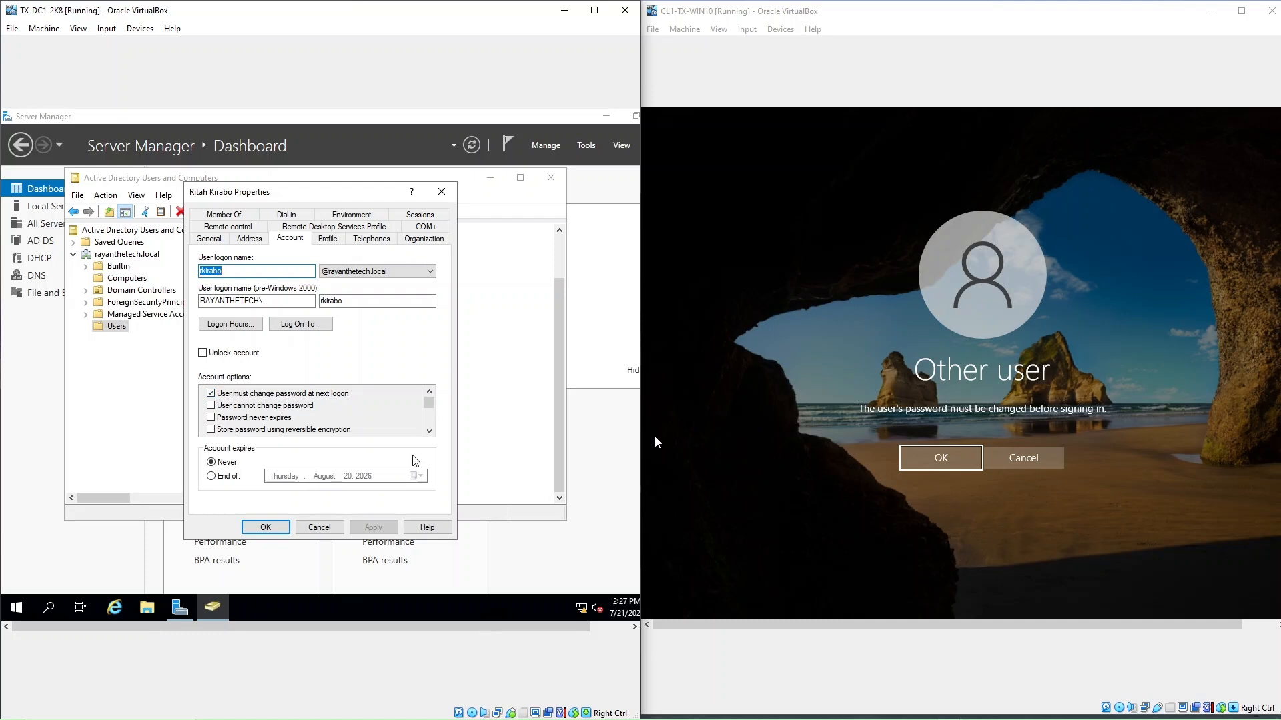
{"action": "left_click", "coordinate": [934, 457]}
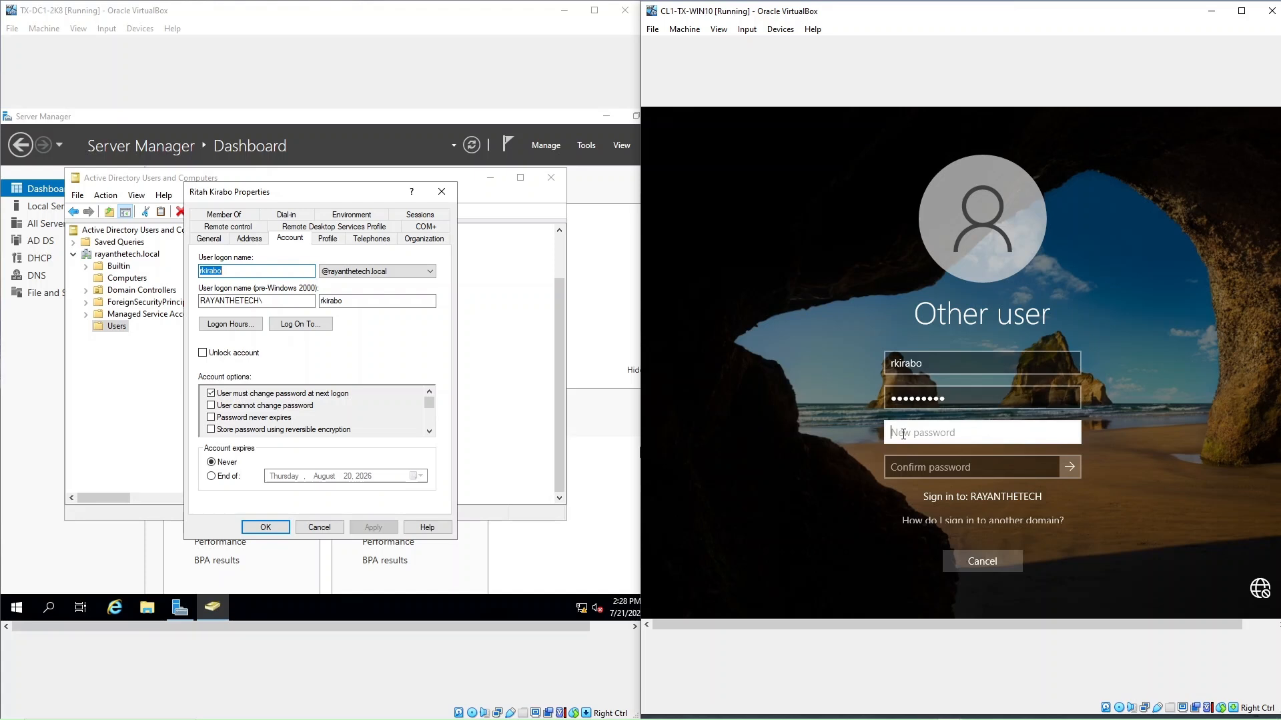
Enter and confirm the domain user's new password, then submit the change.
{"action": "type", "text": "Password12"}
{"action": "key", "text": "Tab"}
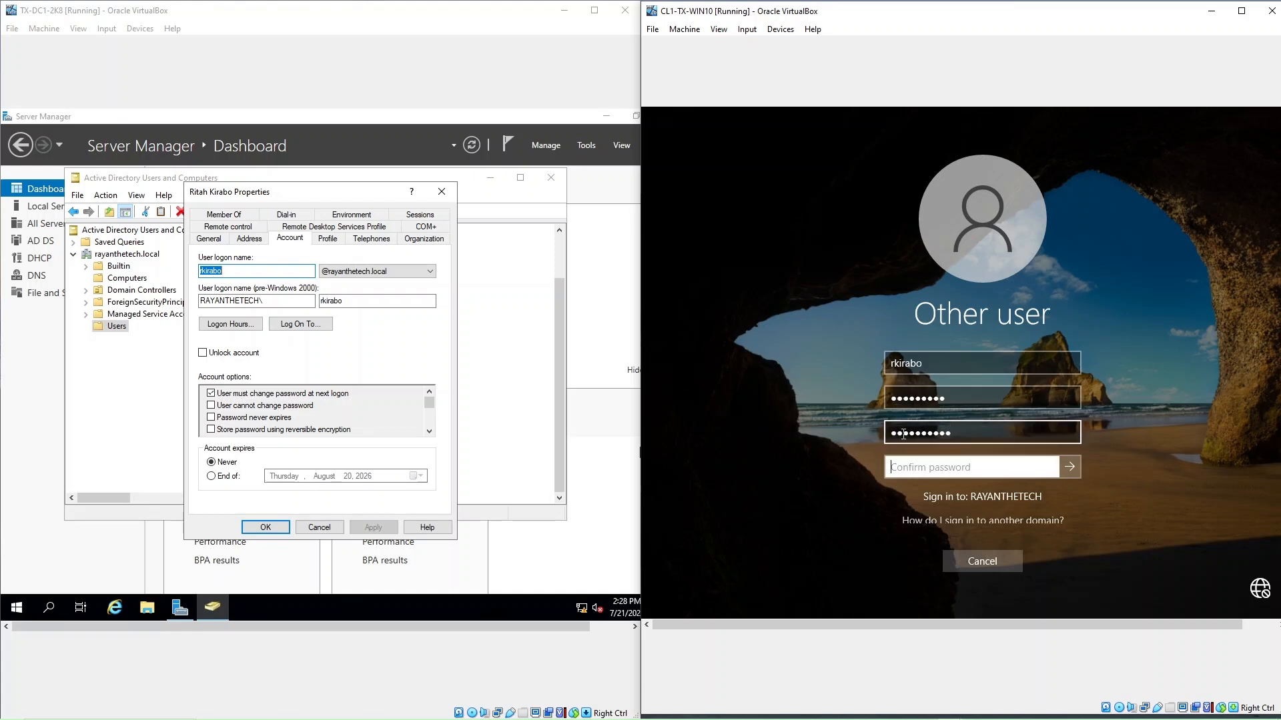
{"action": "type", "text": "••••••••"}
{"action": "type", "text": "**"}
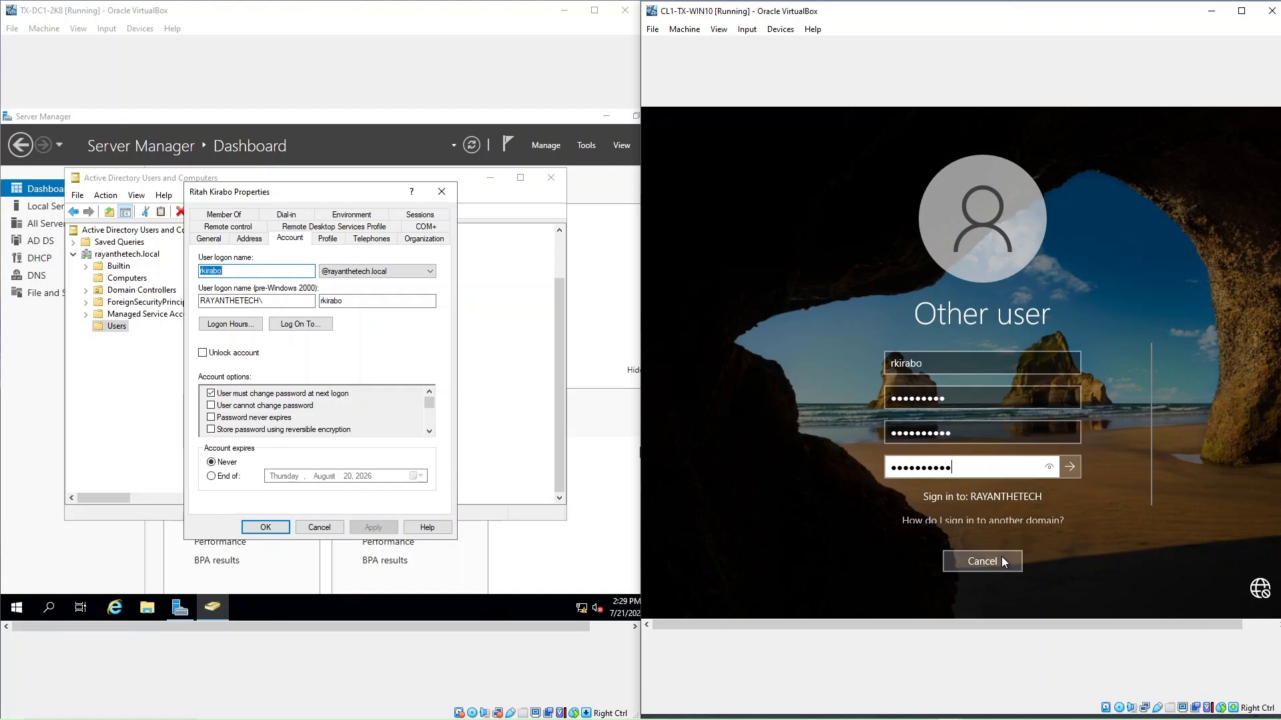
{"action": "scroll", "coordinate": [1047, 511], "scroll_direction": "down", "scroll_amount": 1}
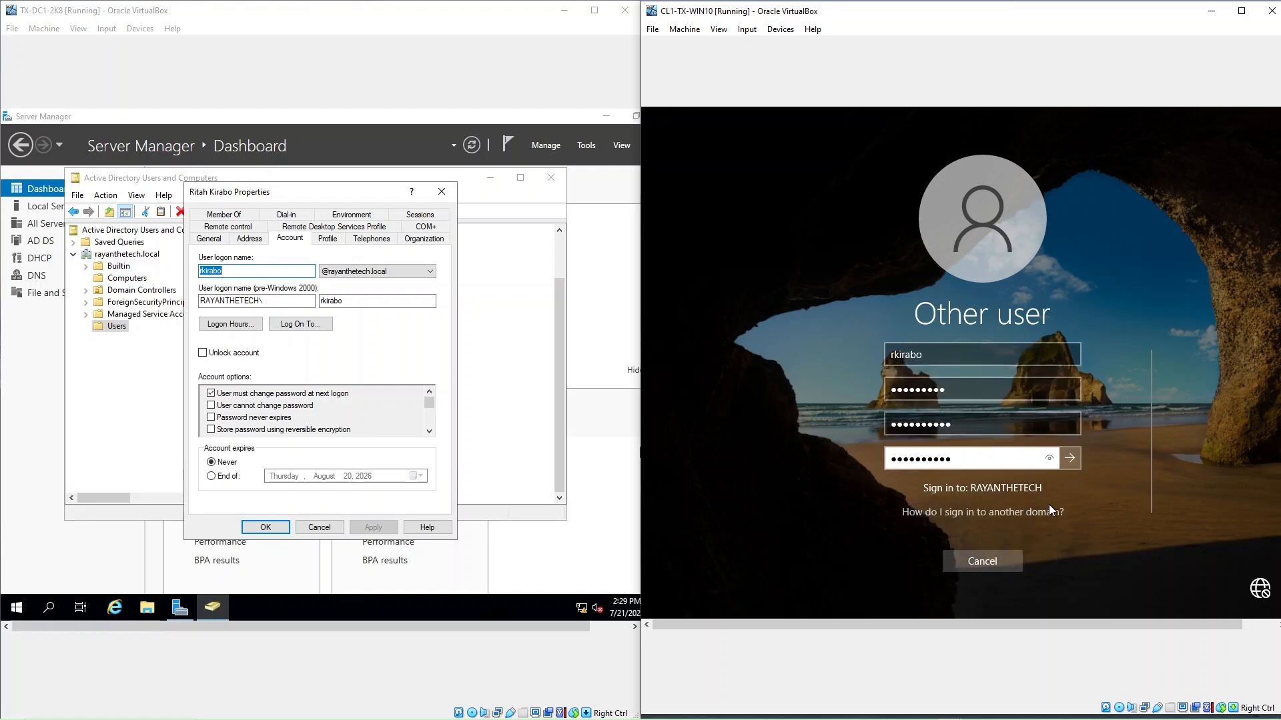
{"action": "left_click", "coordinate": [1070, 460]}
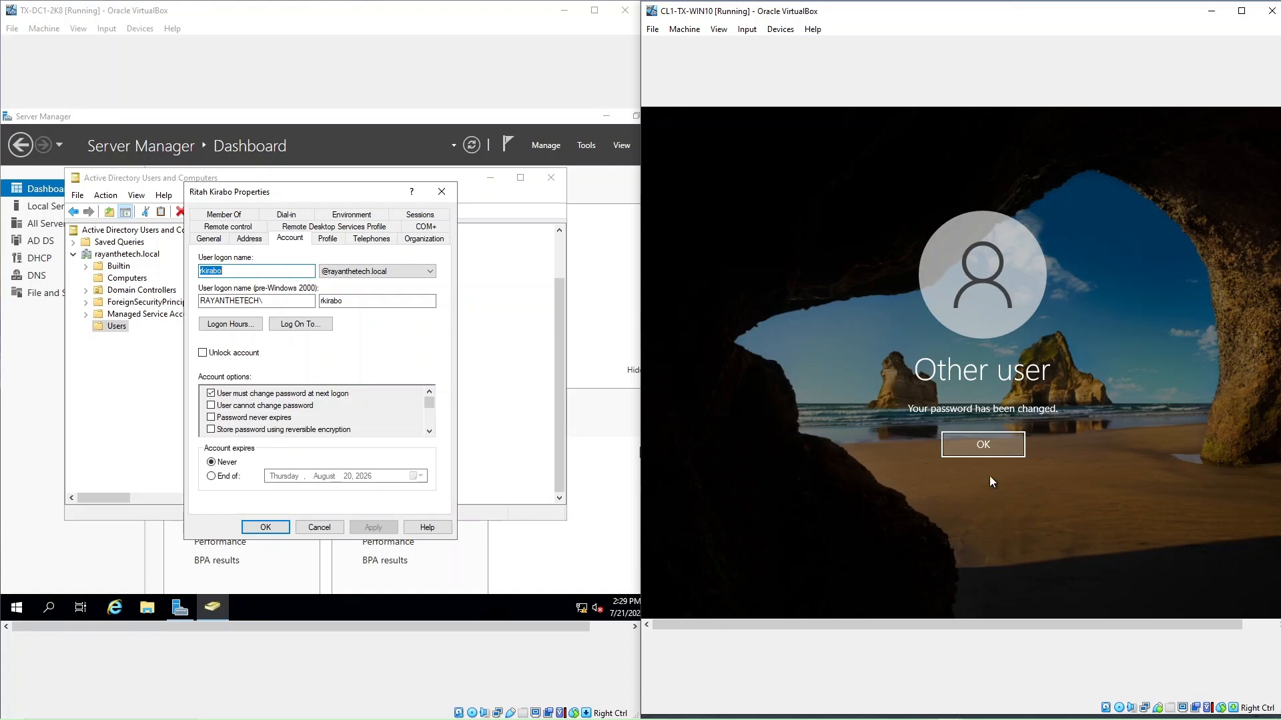
Acknowledge the 'Your password has been changed' message and continue to the desktop.
{"action": "left_click", "coordinate": [986, 446]}
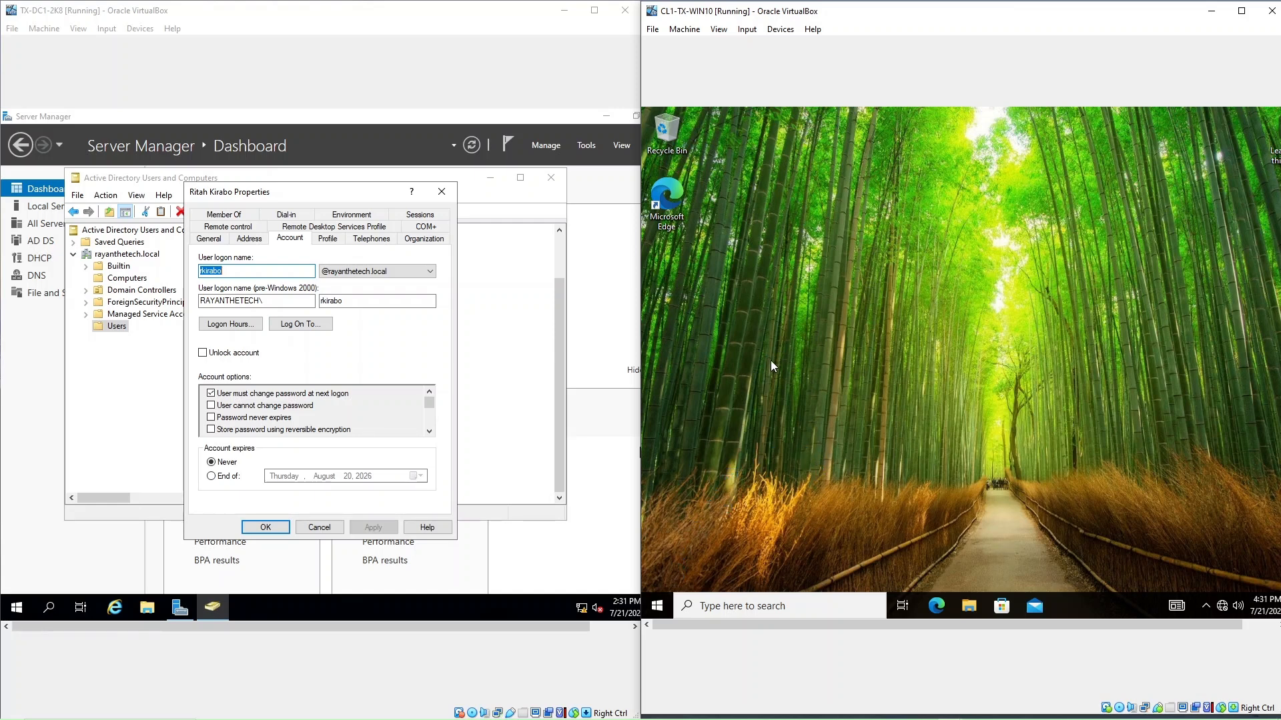
From the Start menu account icon, choose Manage my account to open Settings' Your info page.
{"action": "left_click", "coordinate": [657, 607]}
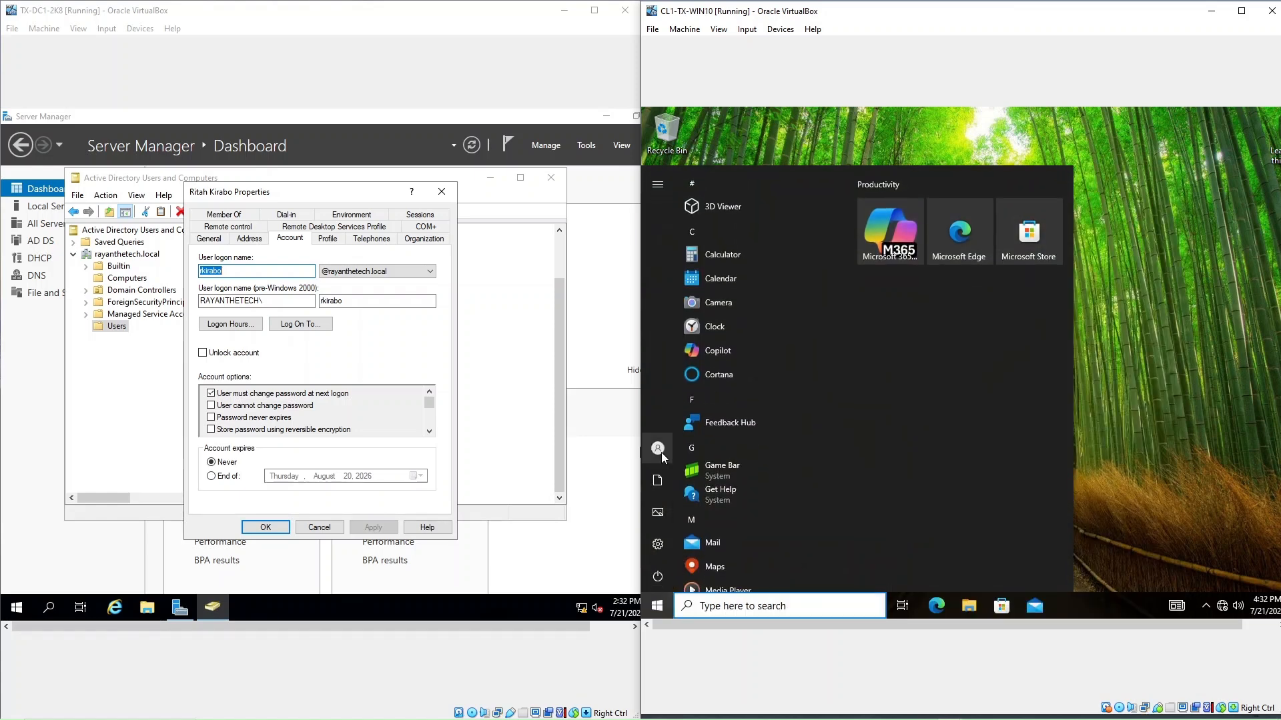
{"action": "mouse_move", "coordinate": [660, 447]}
{"action": "left_click", "coordinate": [1165, 345]}
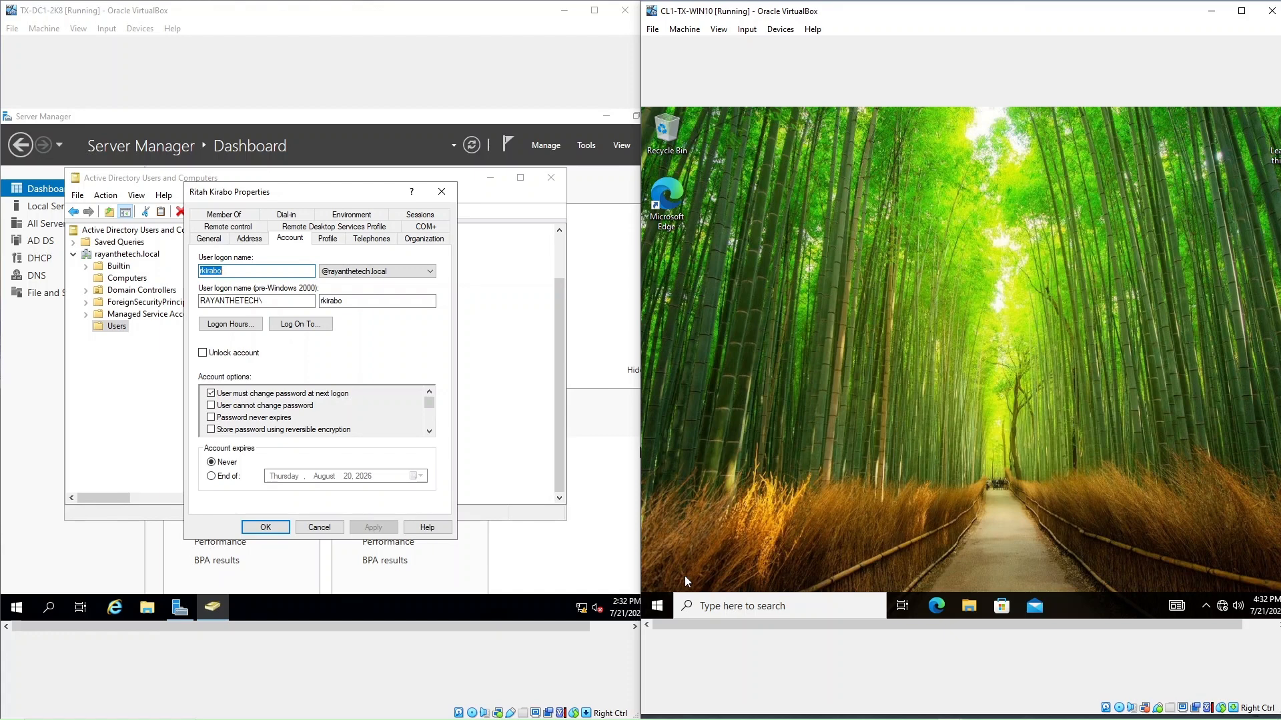
{"action": "left_click", "coordinate": [657, 609]}
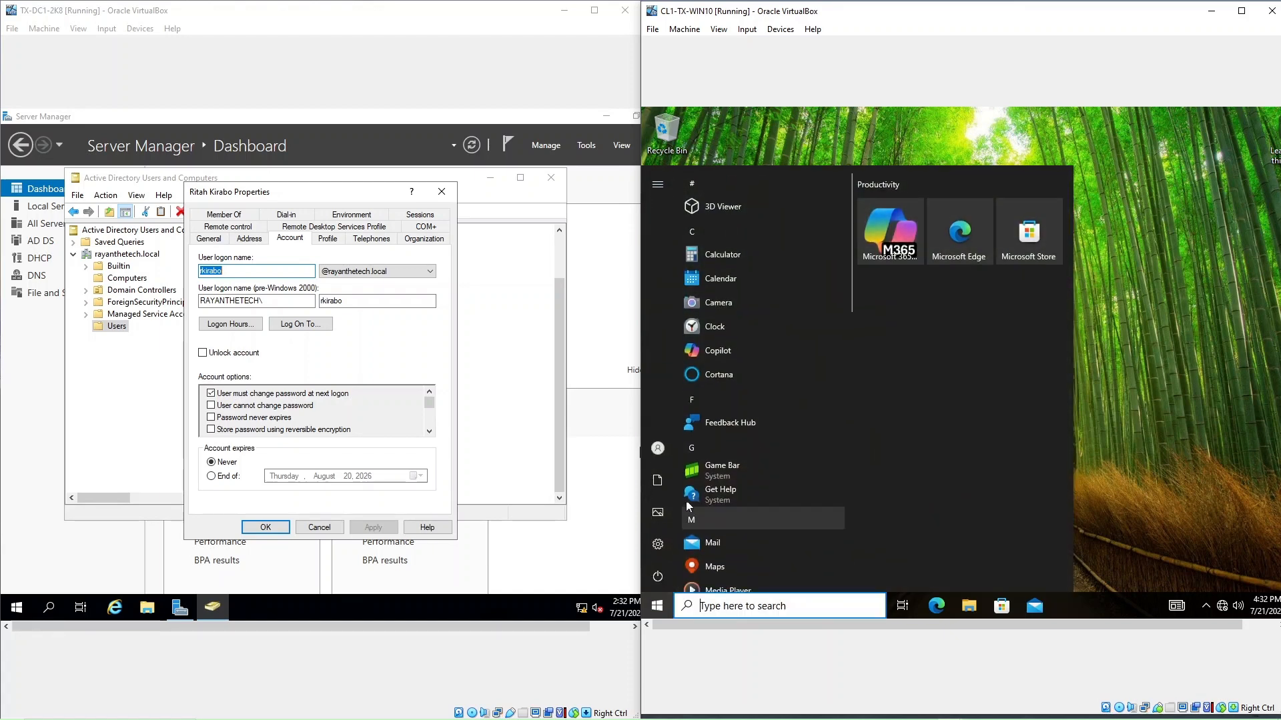
{"action": "left_click", "coordinate": [666, 454]}
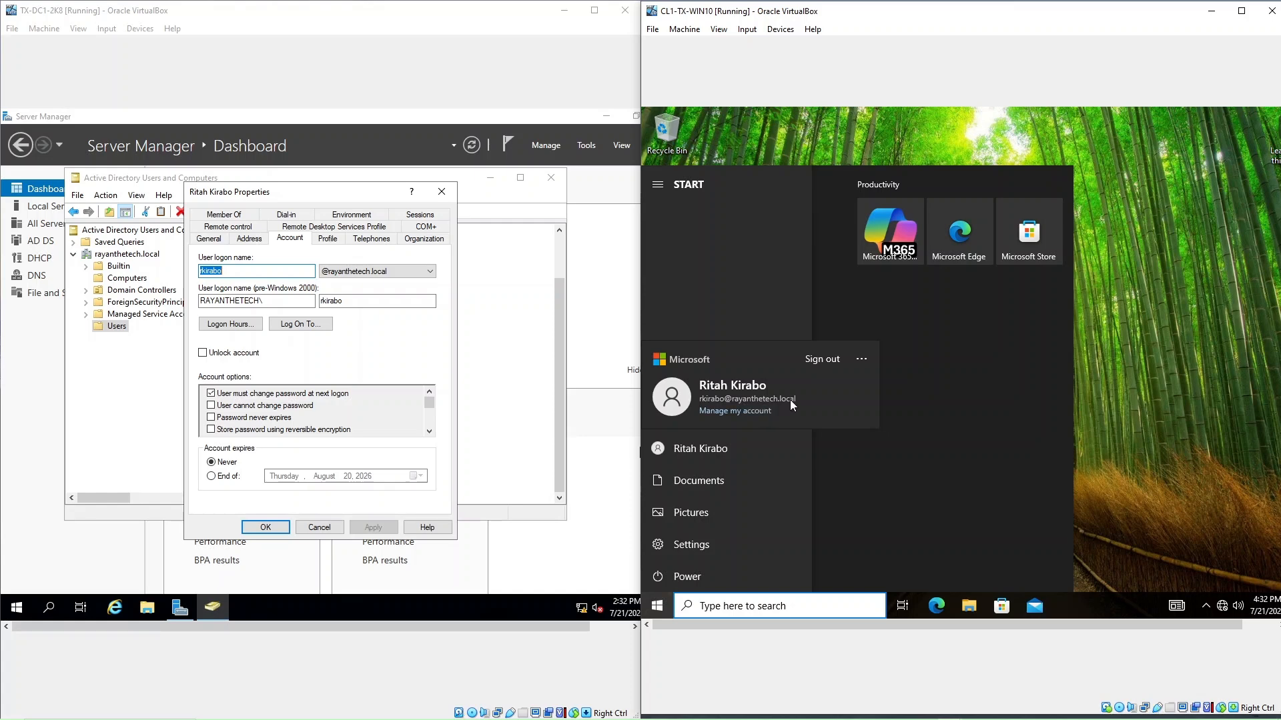
{"action": "left_click", "coordinate": [774, 439]}
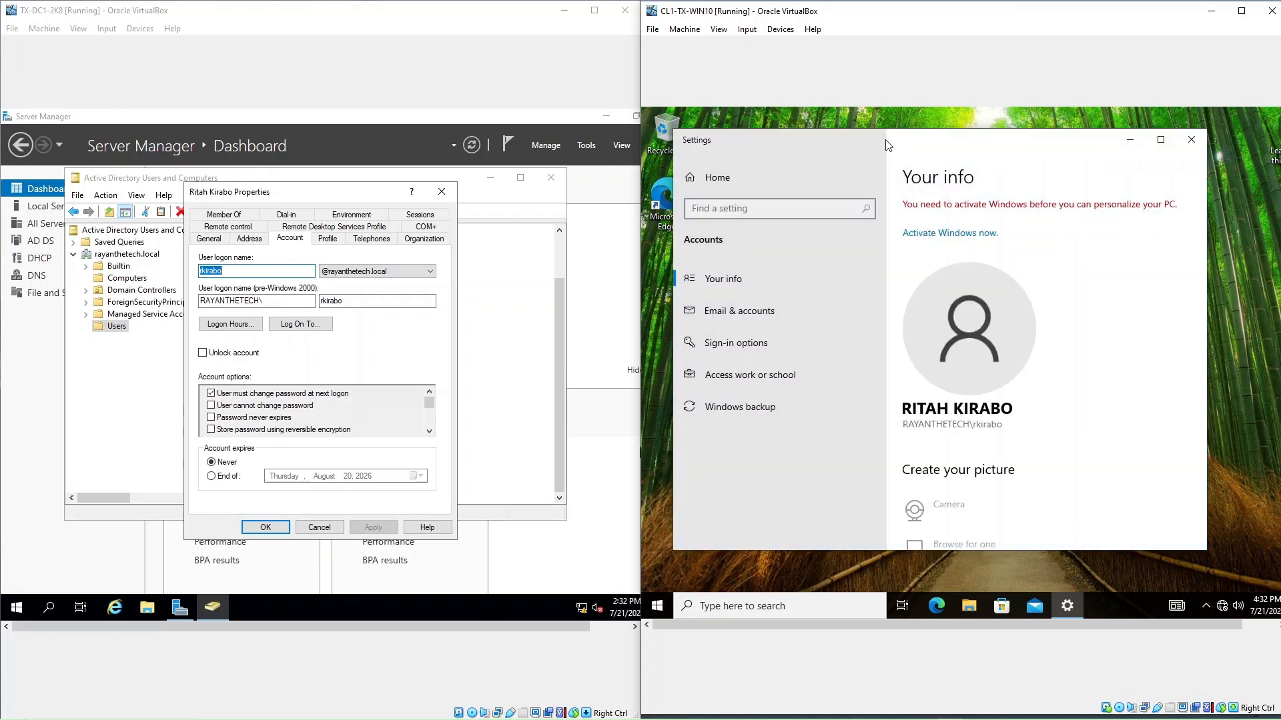
{"action": "left_click_drag", "start_coordinate": [887, 145], "coordinate": [903, 124]}
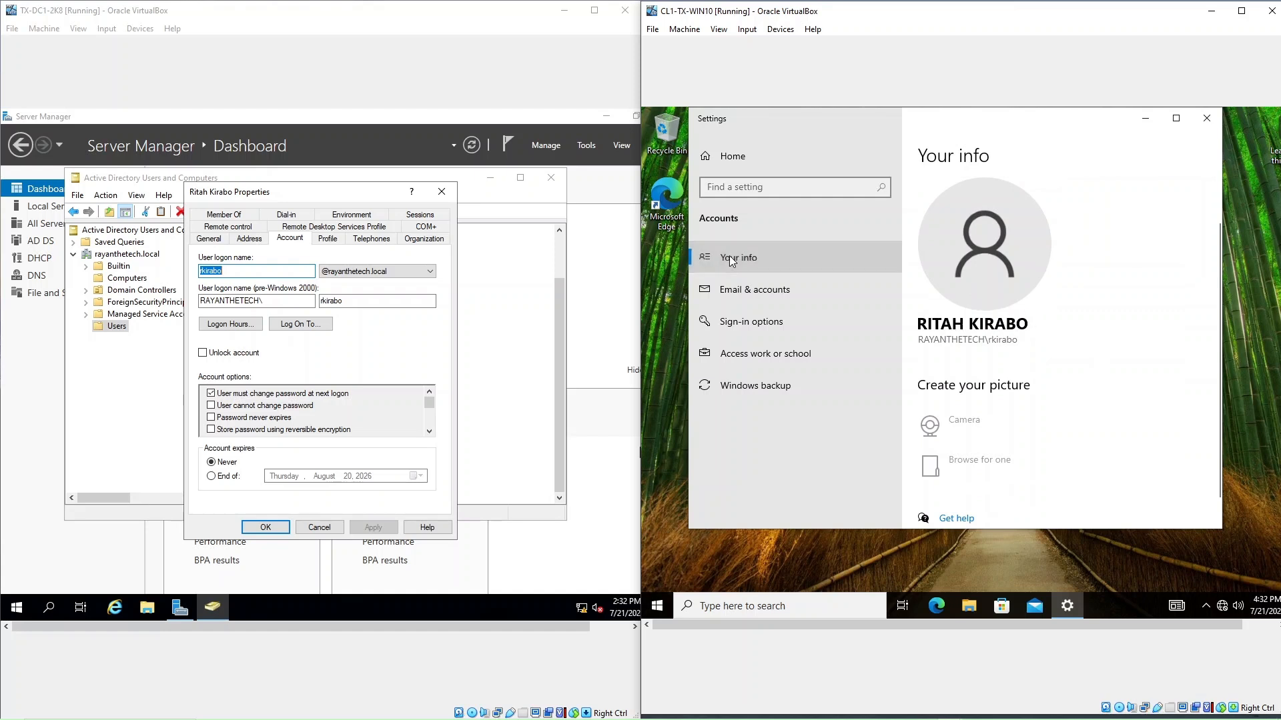
{"action": "scroll", "coordinate": [1051, 331], "scroll_direction": "down", "scroll_amount": 1}
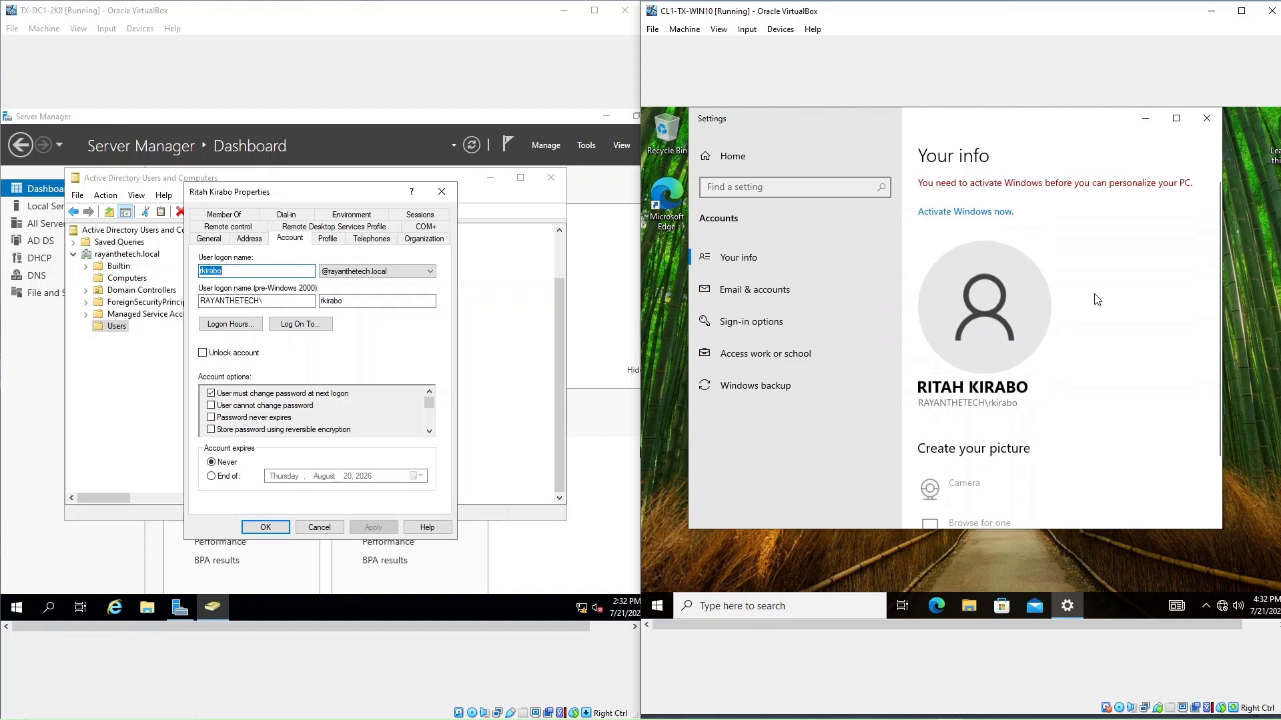
{"action": "left_click", "coordinate": [766, 290]}
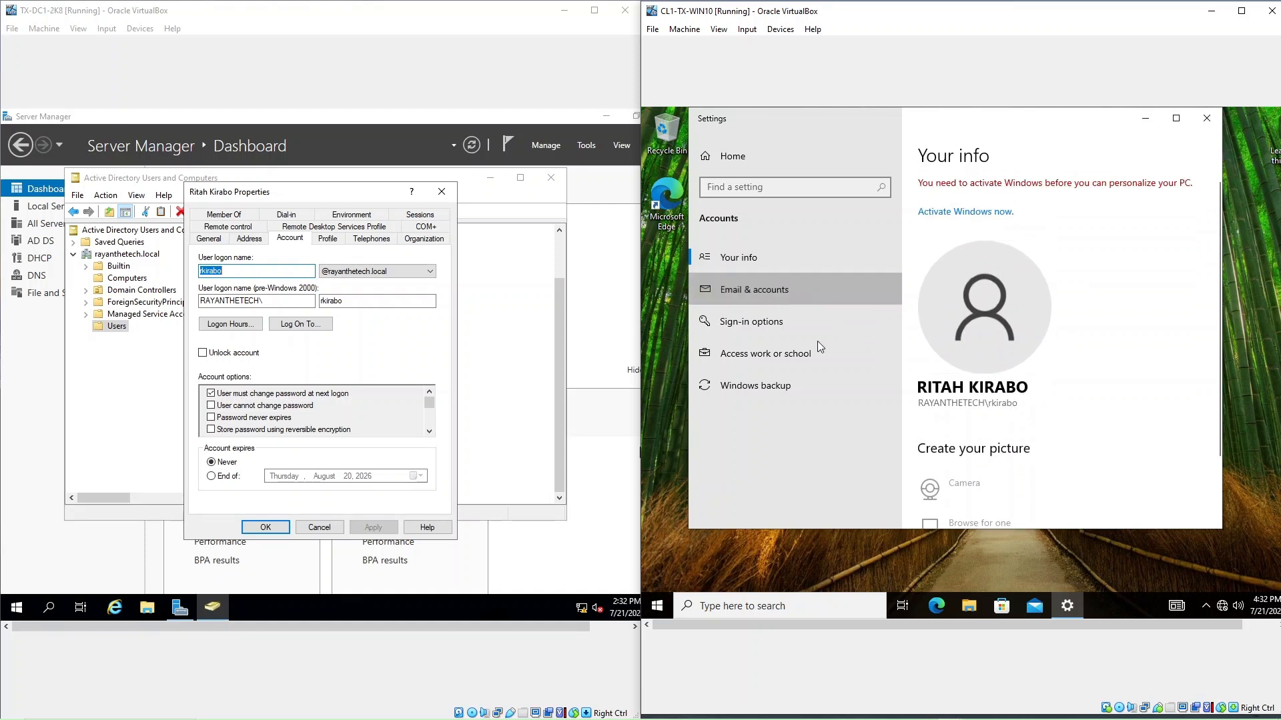
{"action": "left_click", "coordinate": [734, 259]}
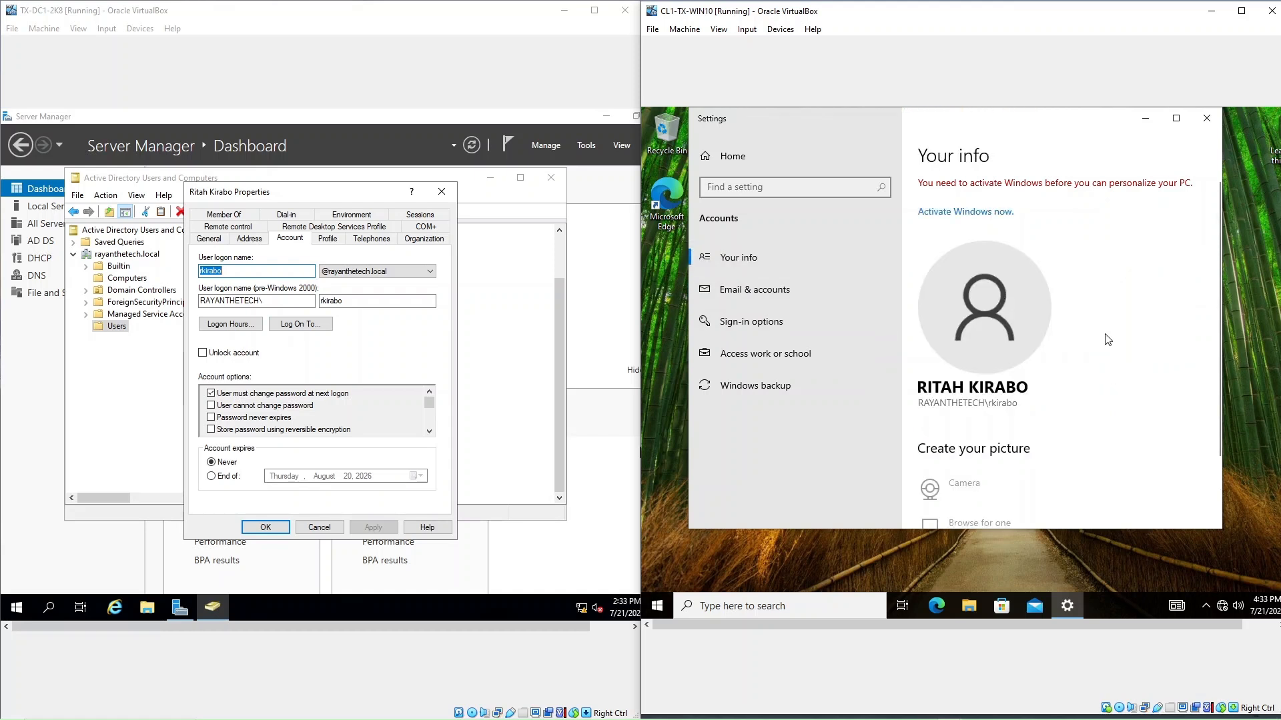
{"action": "scroll", "coordinate": [1108, 339], "scroll_direction": "down", "scroll_amount": 2}
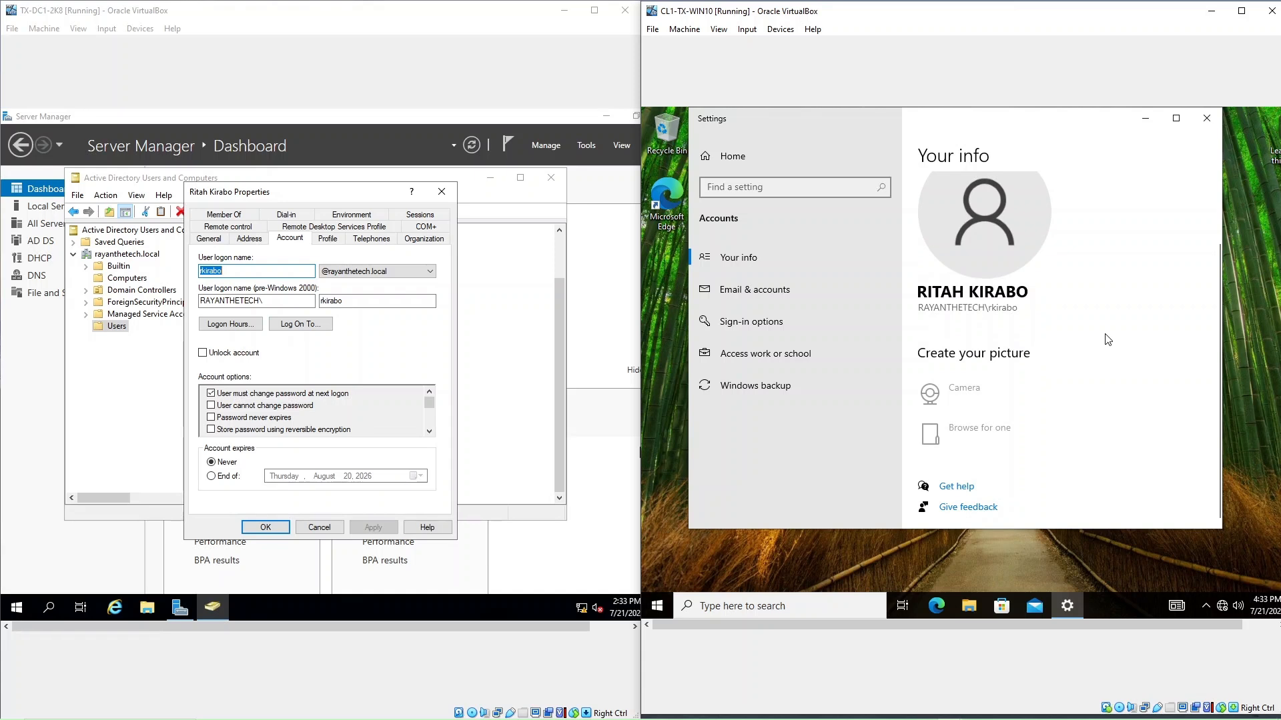
{"action": "scroll", "coordinate": [1107, 339], "scroll_direction": "up", "scroll_amount": 2}
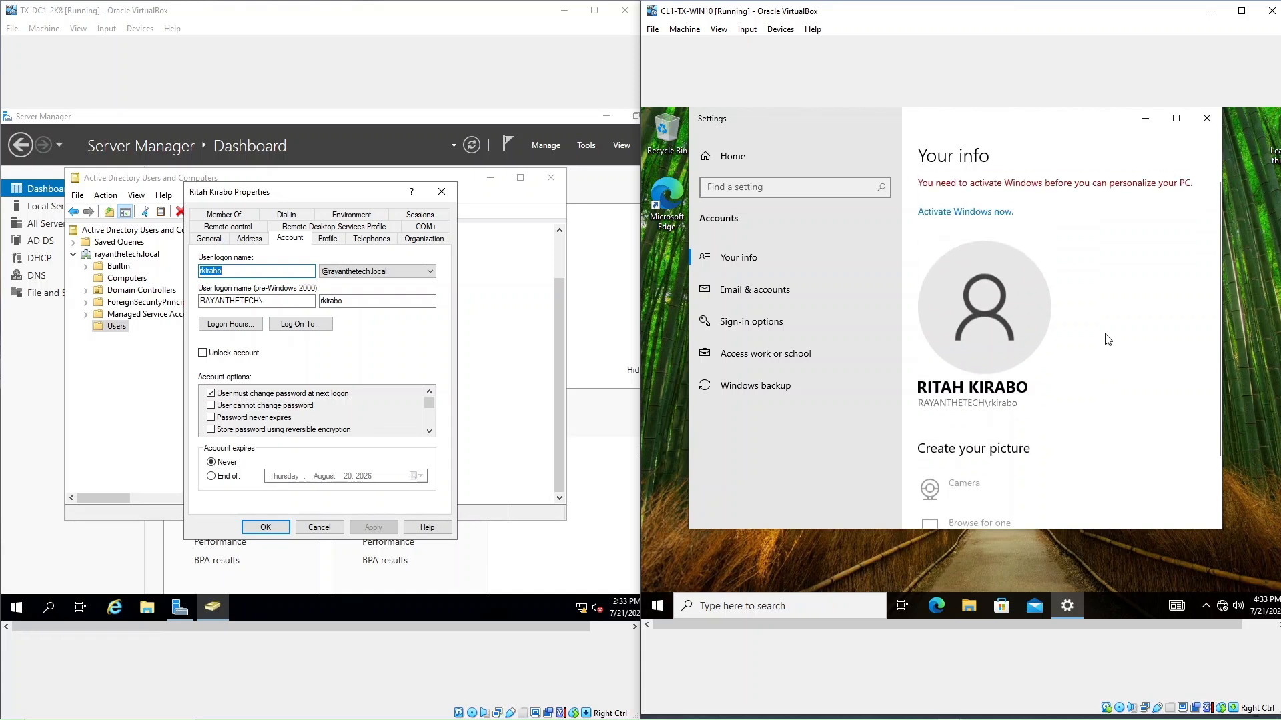